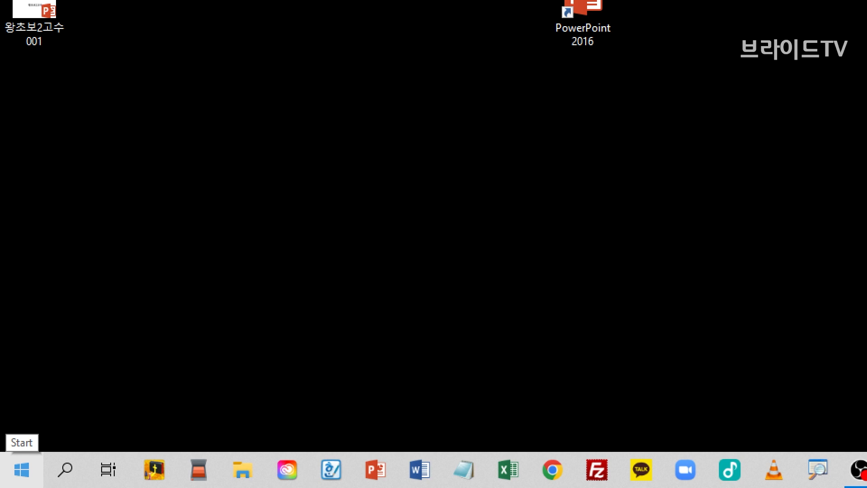
- Open PowerPoint 2016 and create a new blank presentation
click(25, 478)
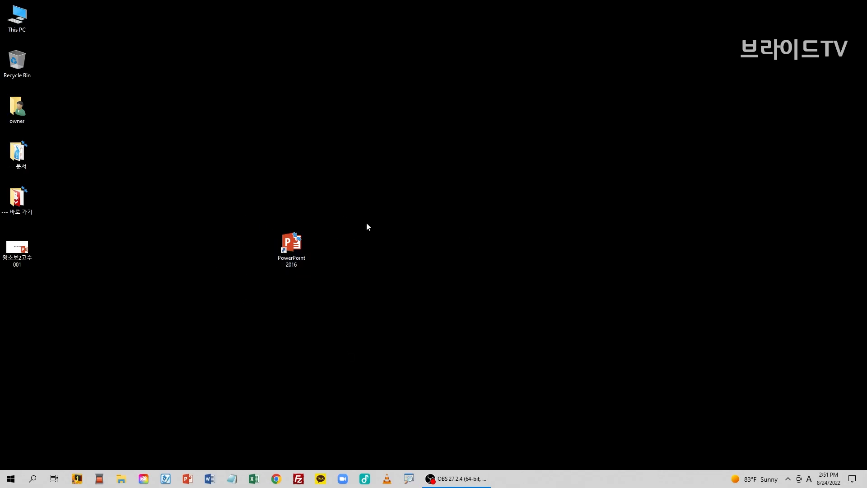
double_click(294, 249)
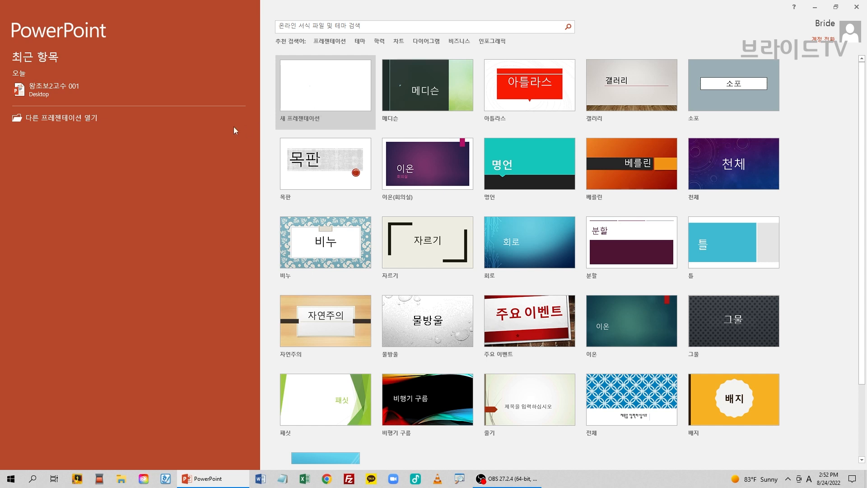
click(315, 96)
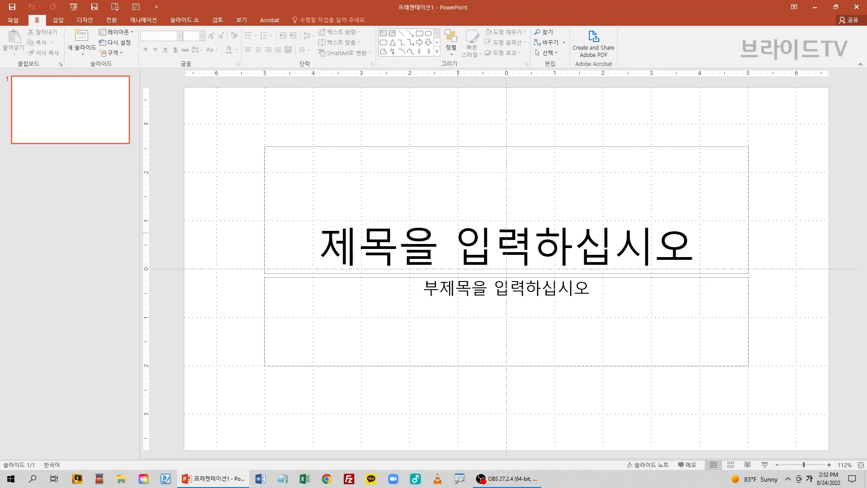
- Enter "왕초보2고수" as the title of the first slide
click(386, 233)
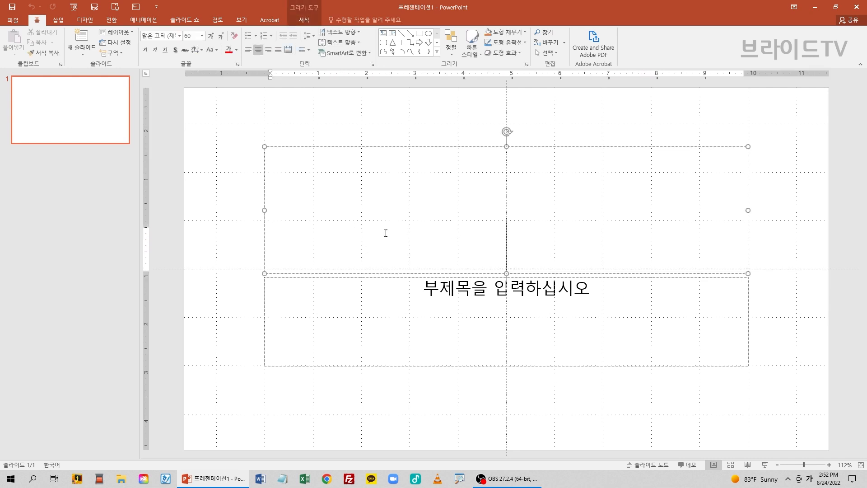
text(ㅇㅗㅏㅇㅊㅗㅂ)
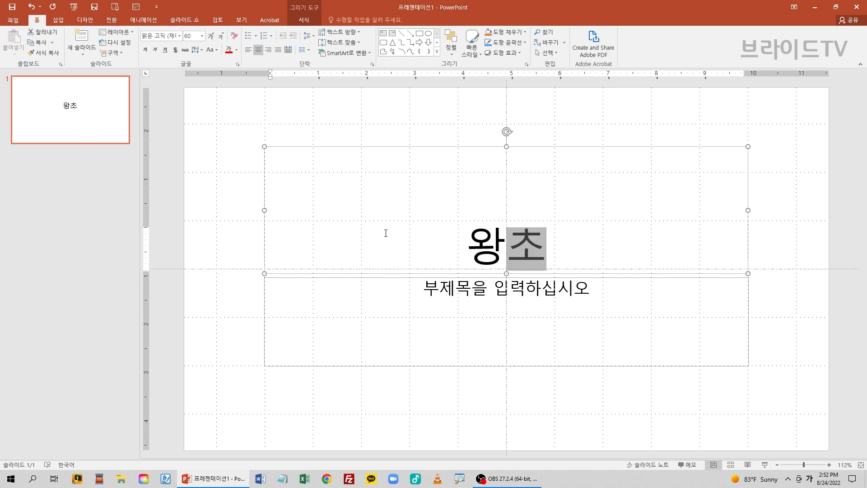
text(ㅗ)
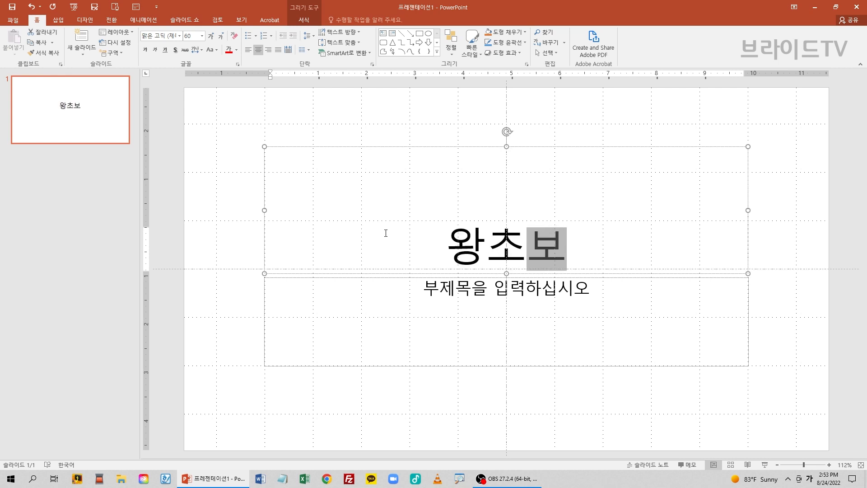
text(2ㄱㅗㅅ)
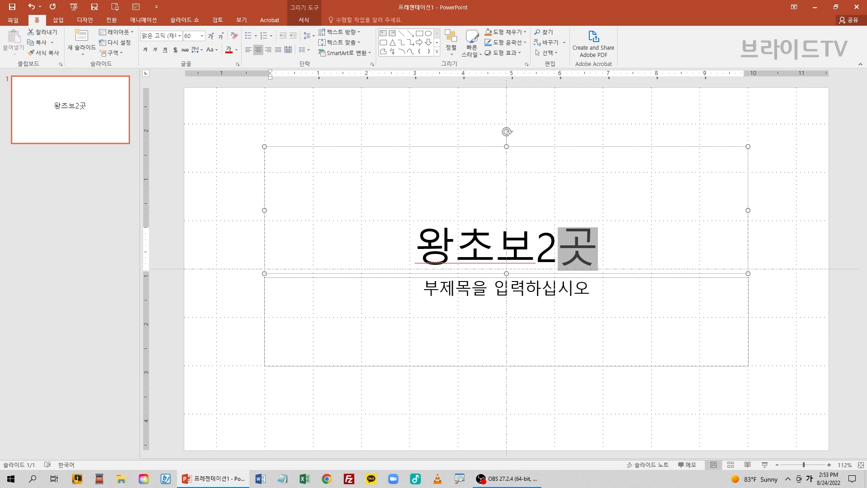
text(ㅜ)
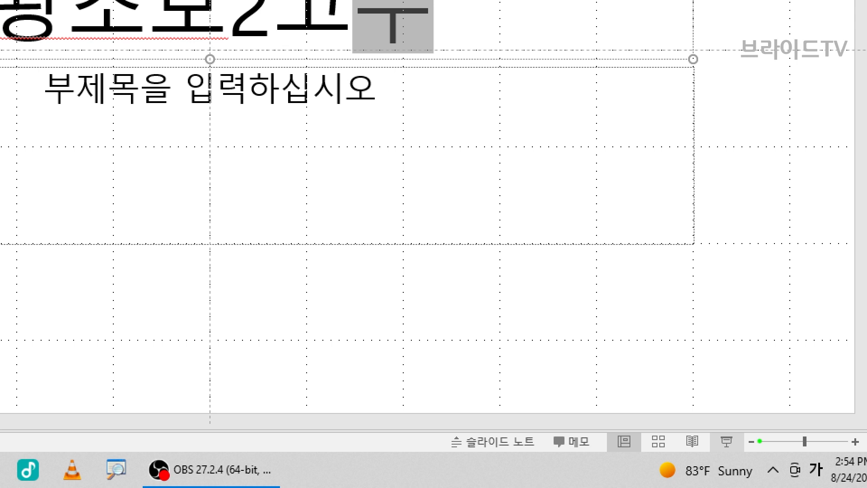
- Preview the title slide full screen as a slide show, and return to editing
mouse_move(750, 451)
mouse_down()
mouse_move(738, 463)
mouse_move(696, 469)
mouse_move(704, 414)
mouse_move(763, 421)
mouse_move(735, 459)
mouse_up()
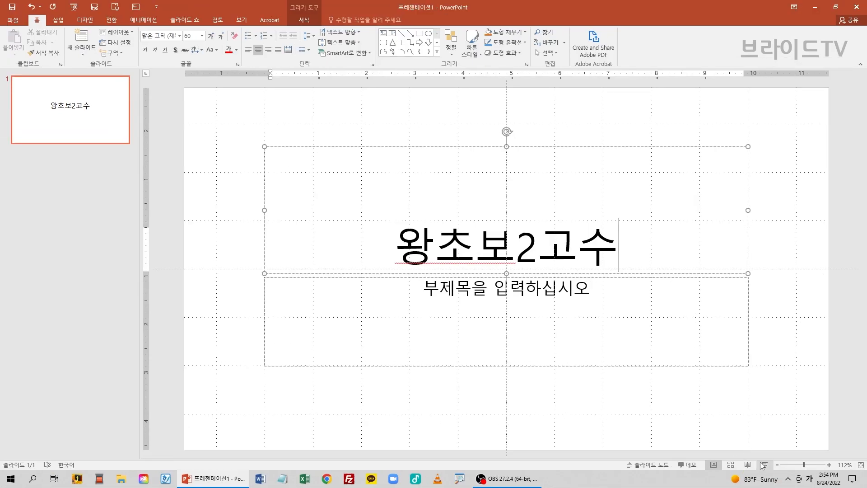
click(763, 466)
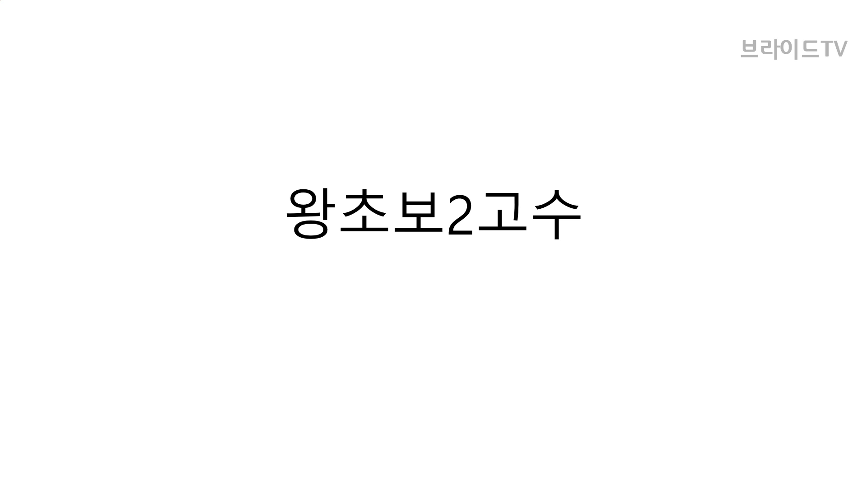
key(Escape)
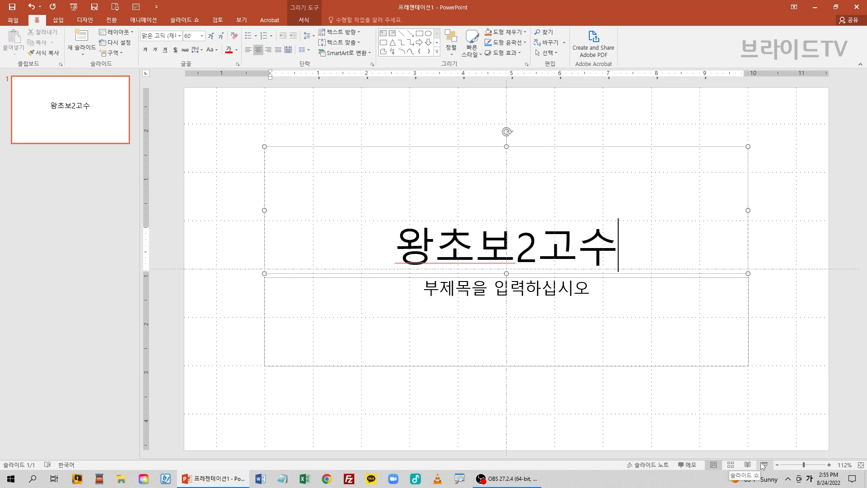
- Enter "컴퓨터 클래스" as the first slide's subtitle and preview the slide as a slide show
click(464, 292)
double_click(464, 292)
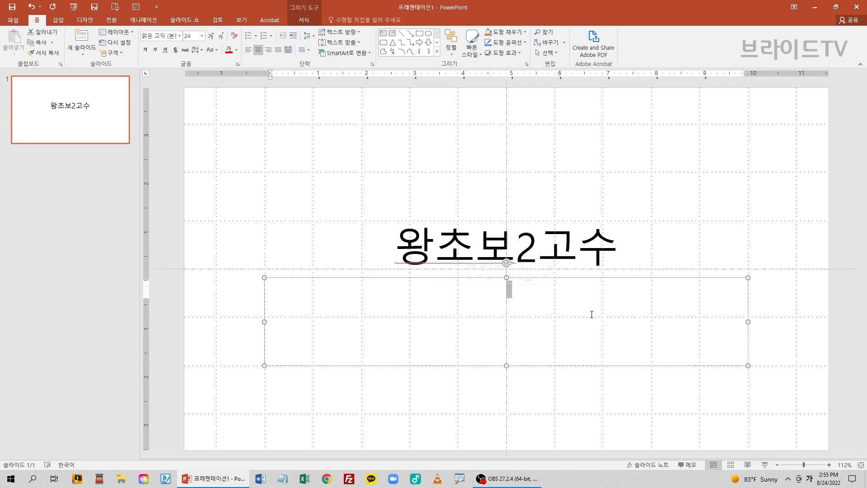
text(컴퓨터)
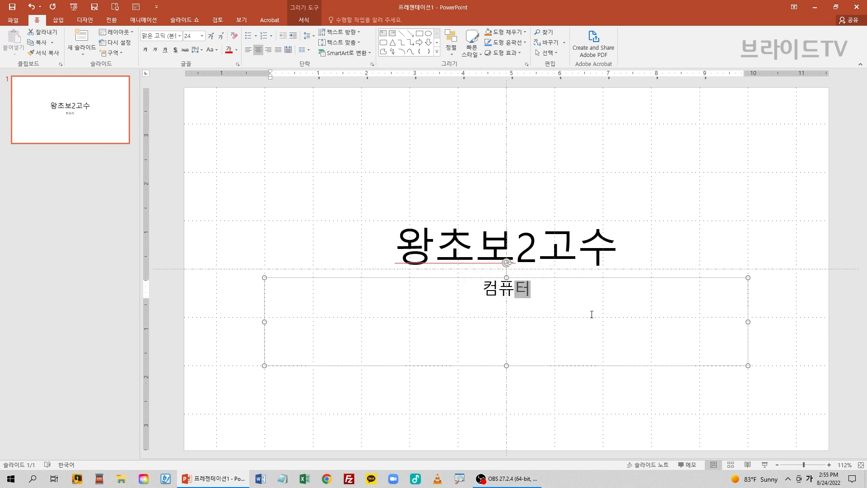
text( ㅋ클래스)
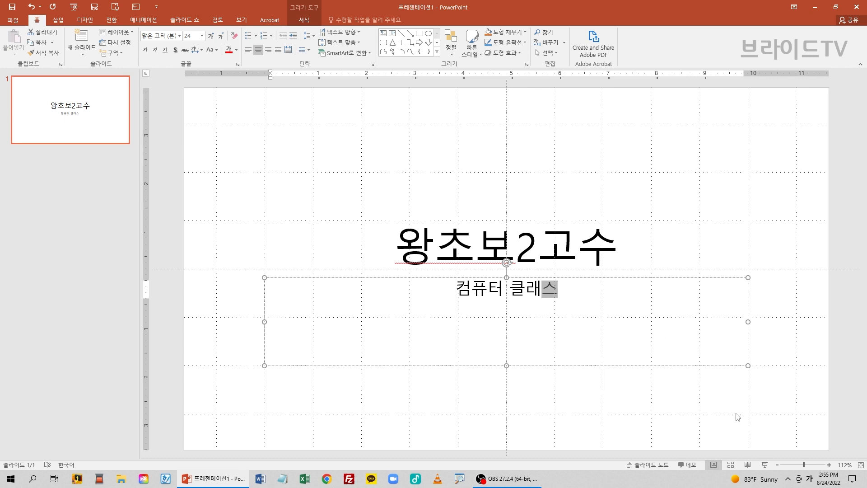
click(765, 465)
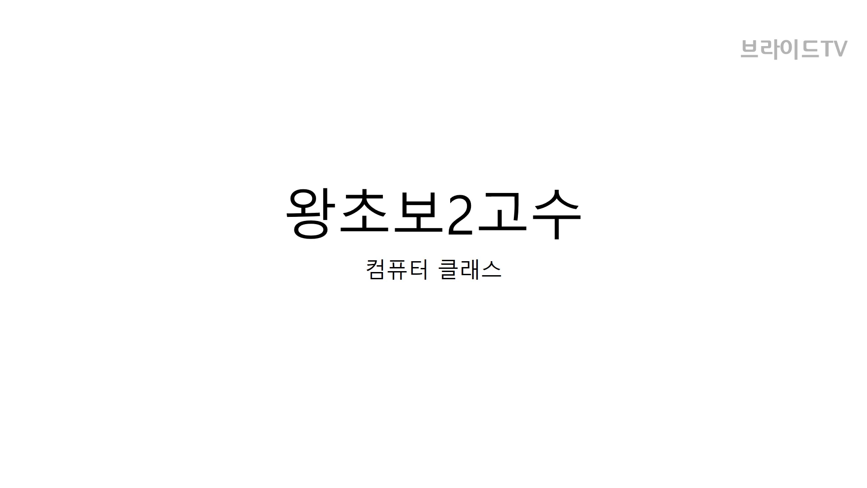
key(Escape)
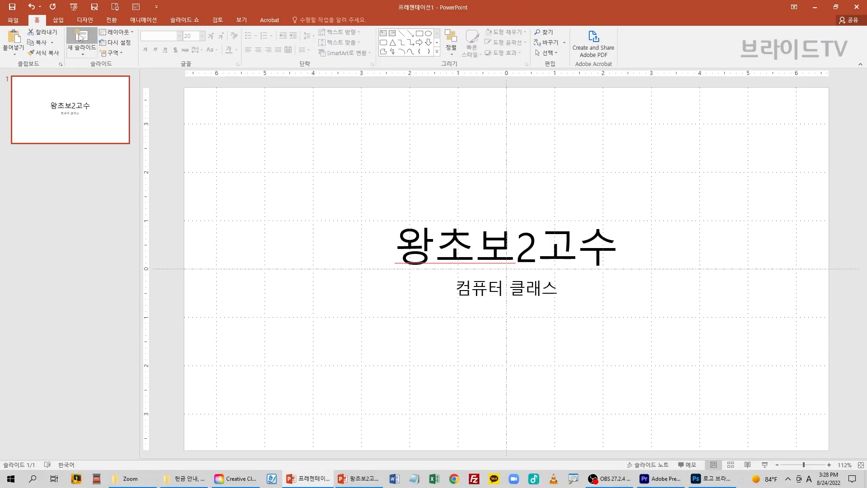
- Add two new slides with the title and content layout (제목 및 내용) after the title slide
click(152, 51)
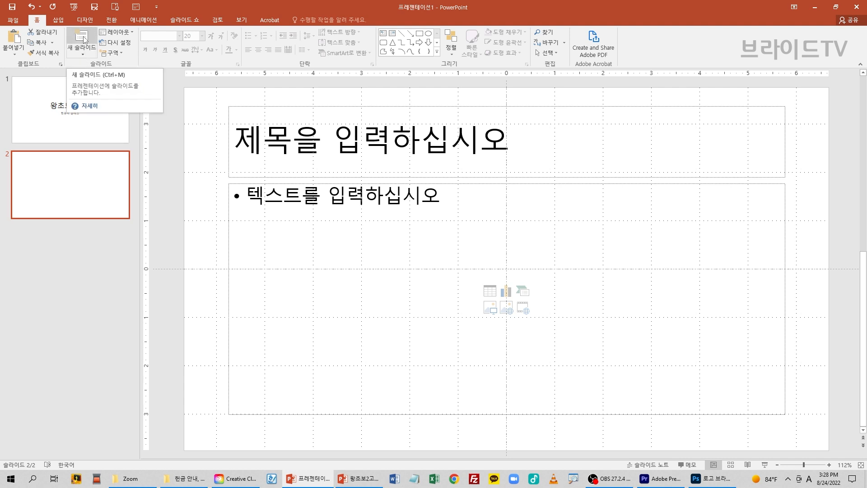
click(83, 56)
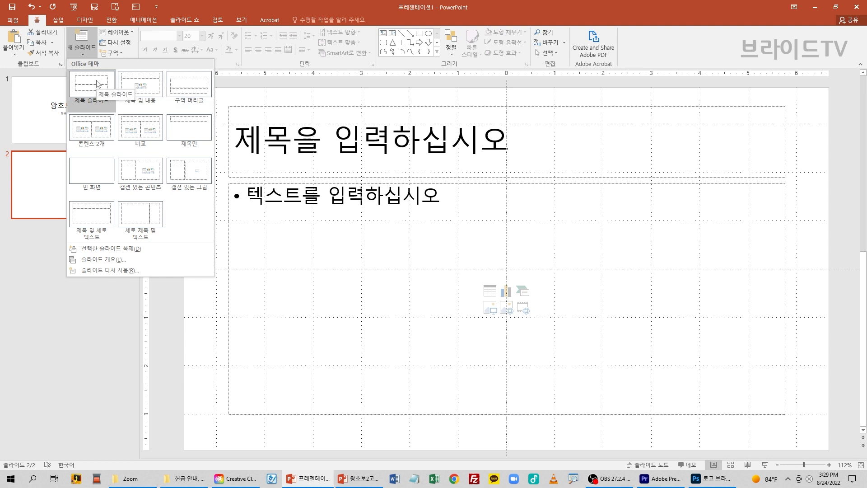
click(136, 86)
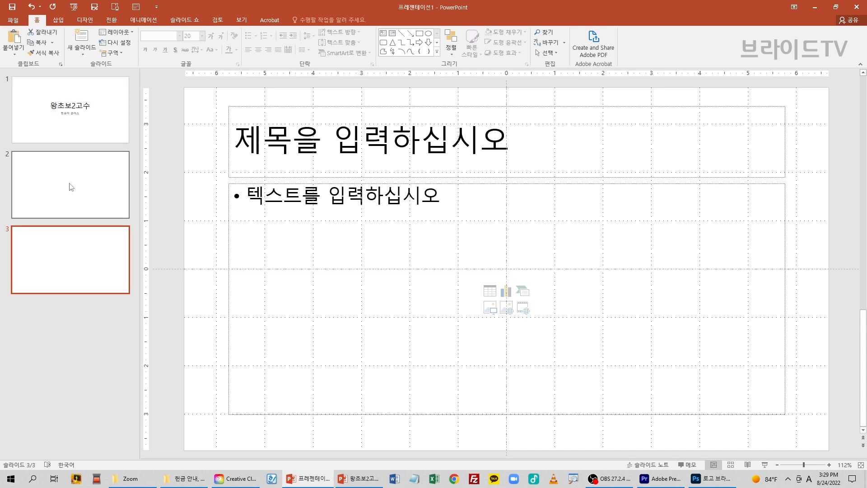
- Enter "왕초보2고수" as the title of slide 2
click(65, 209)
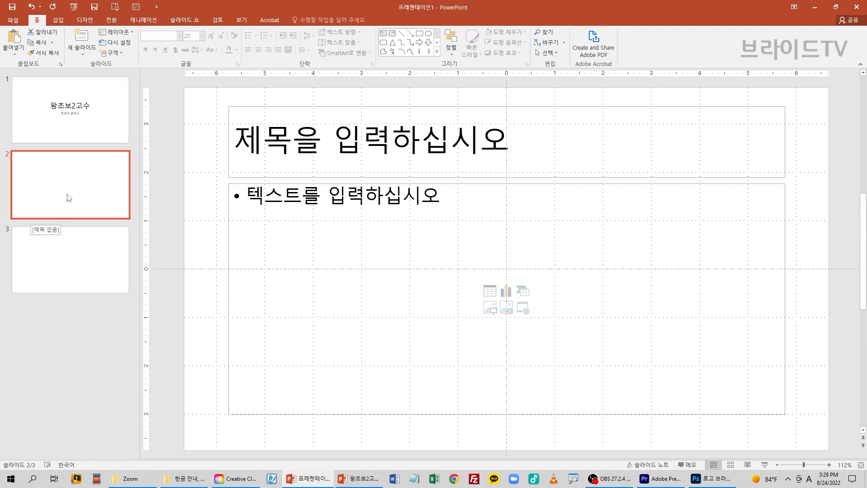
click(61, 244)
click(67, 189)
click(317, 146)
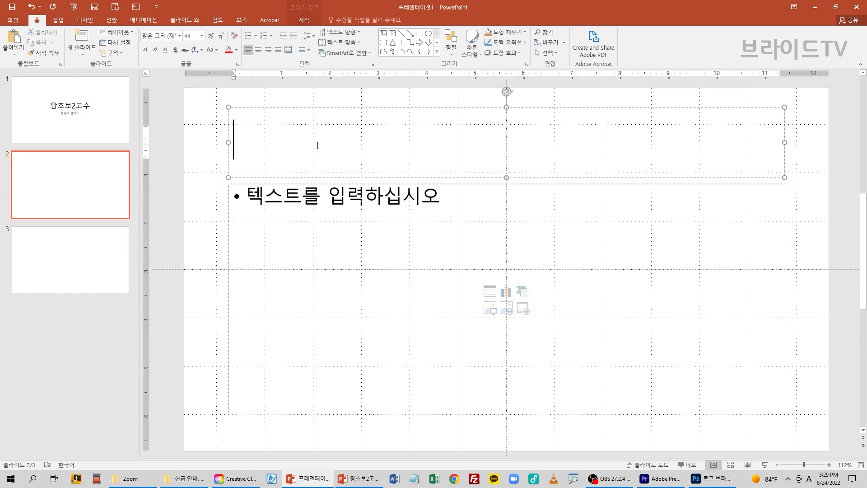
text(dhkdchqh)
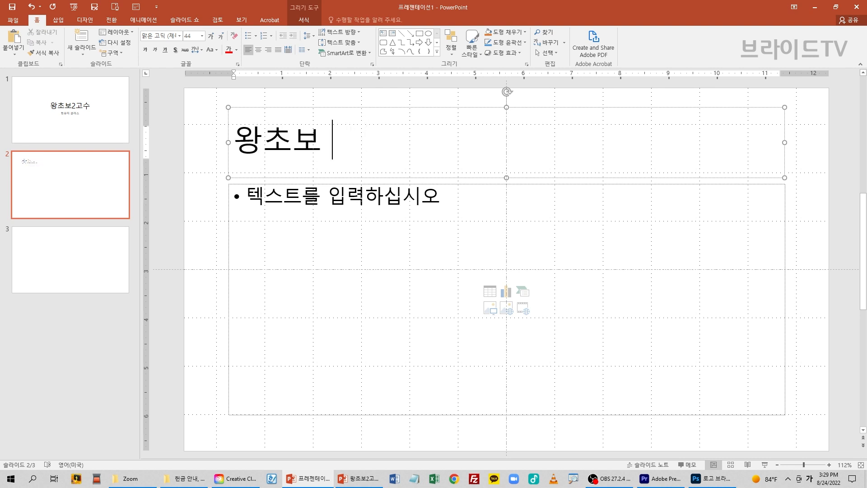
key(BackSpace)
text(2고수)
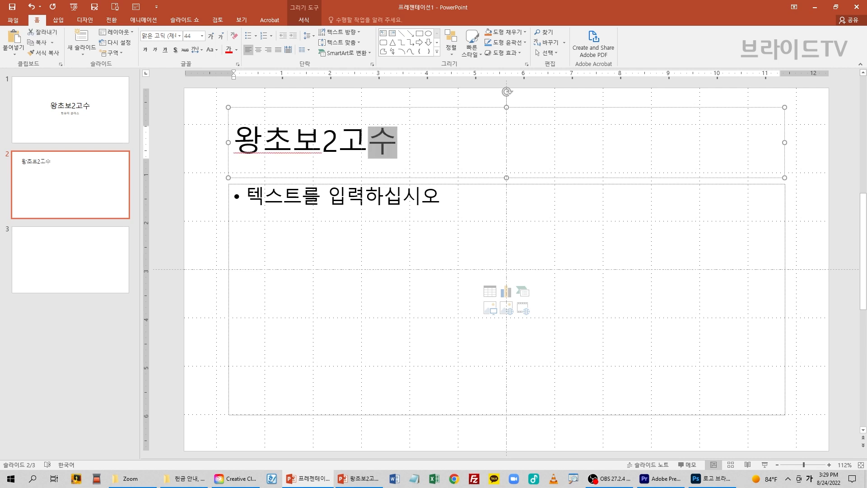
- Append "에 오신 것을 환영합니다" to the title of slide 2
text(에 오신 것ㅇ)
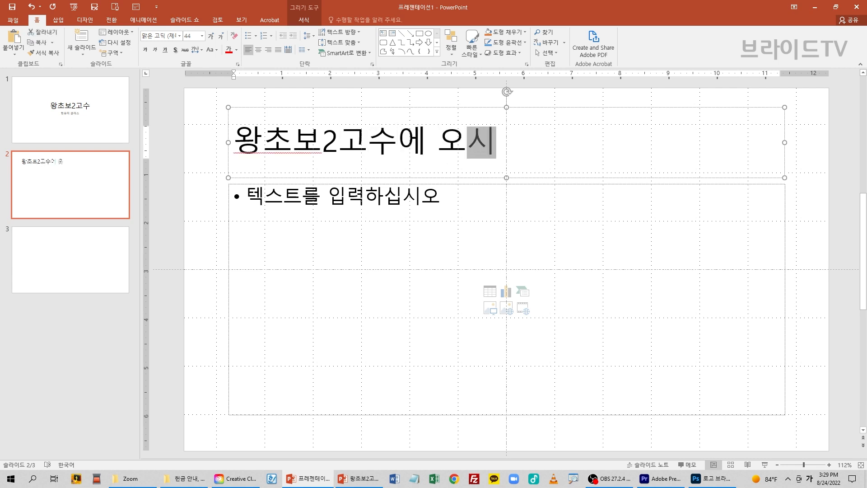
text(을 환영)
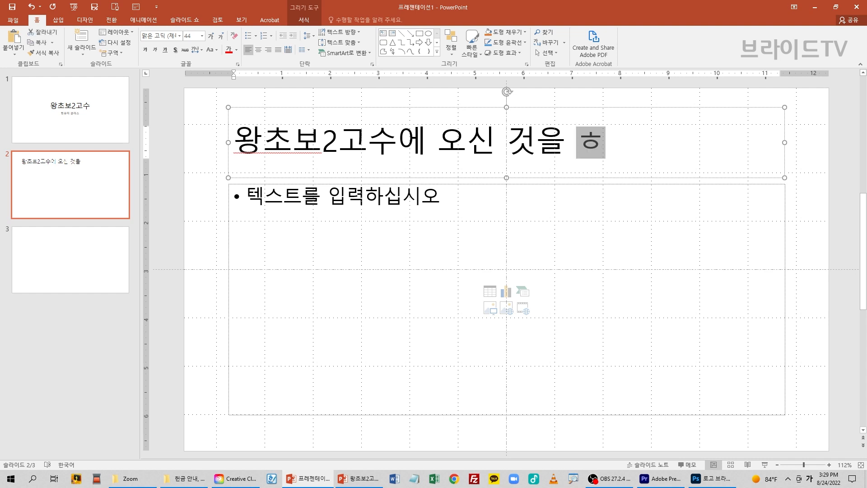
text(합니다)
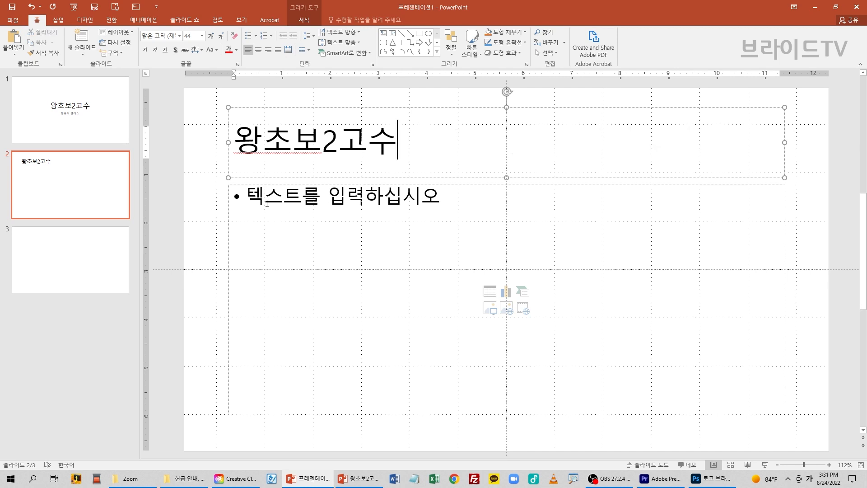
- Fill slide 2's content placeholder with the bullet "왕초보2고수 컴퓨터 클래스에 오신 분들을 환영합니다" and a second bullet encouraging beginners to keep following along
click(253, 201)
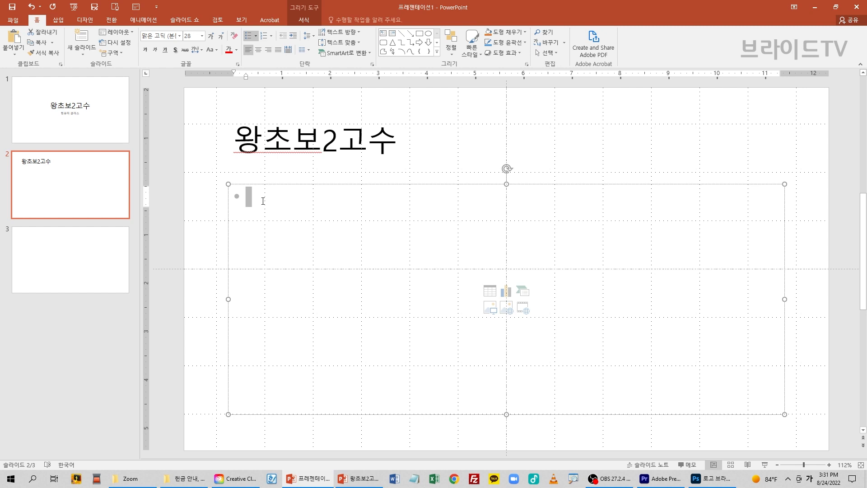
text(왕초보2고수 컴퓨터 클래스에 오신 분들을 환영합니다 왕초보도 꾸준히 따라 오시면 고수가 되실 수 있습니다. 막내는 아무도 가르쳐 주지 않아도 형과 누나 어깨 너머로 배워서 나중에는 형과 누나의 행동을 다 따라 합니다. 누군가가 나에게 무엇을 가르쳐 주기를 바라기 보다는 따라해 보는 것이 중요합니다. 지금은 이해가 안되어도 포기하지 말고 따라 오시면 그 언젠가 그날이 옵니다.)
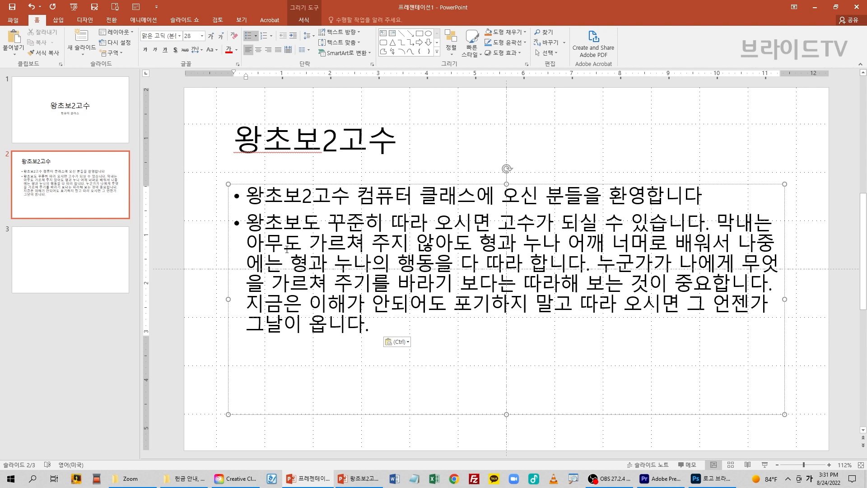
- Change the font of all body text on slide 2 to KoPubWorld바탕체_Pro Medium
key(ctrl+a)
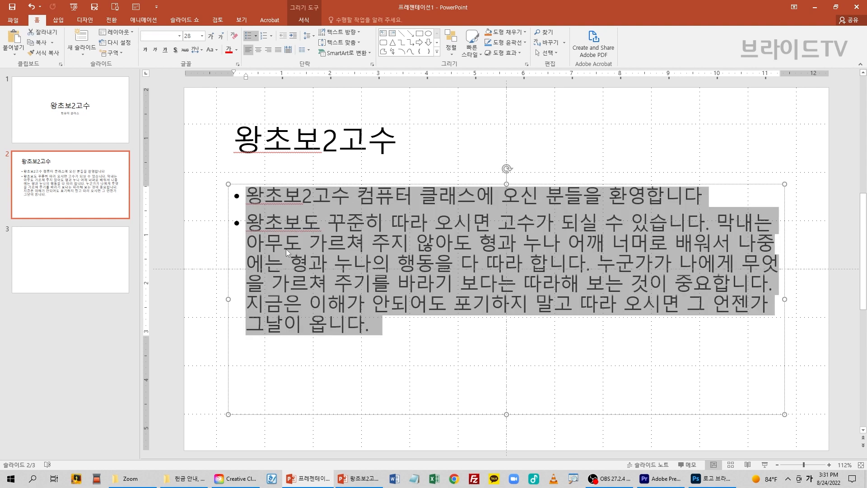
click(180, 36)
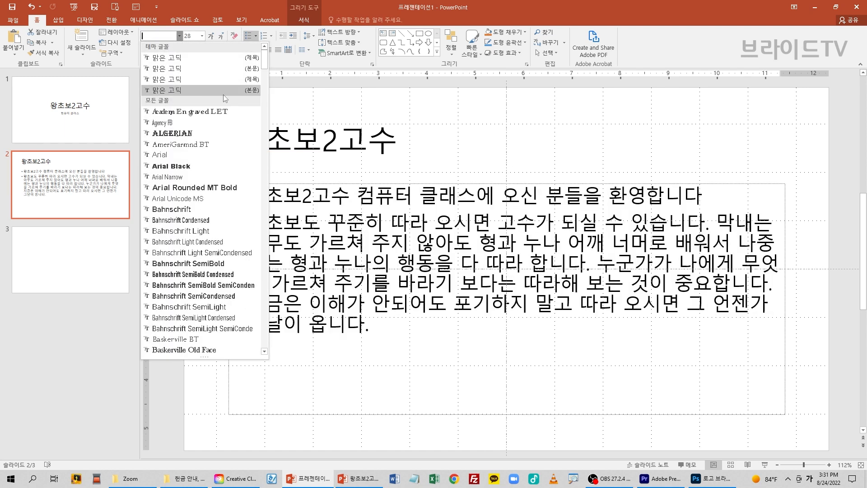
drag(268, 63, 264, 182)
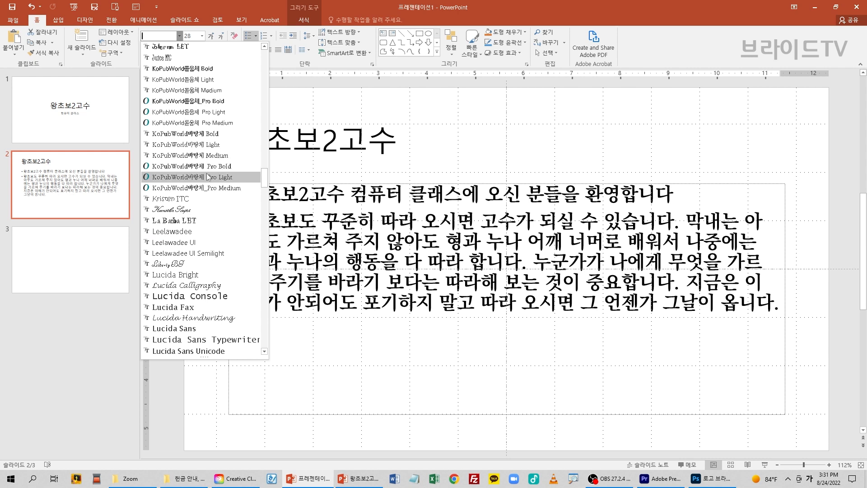
click(202, 188)
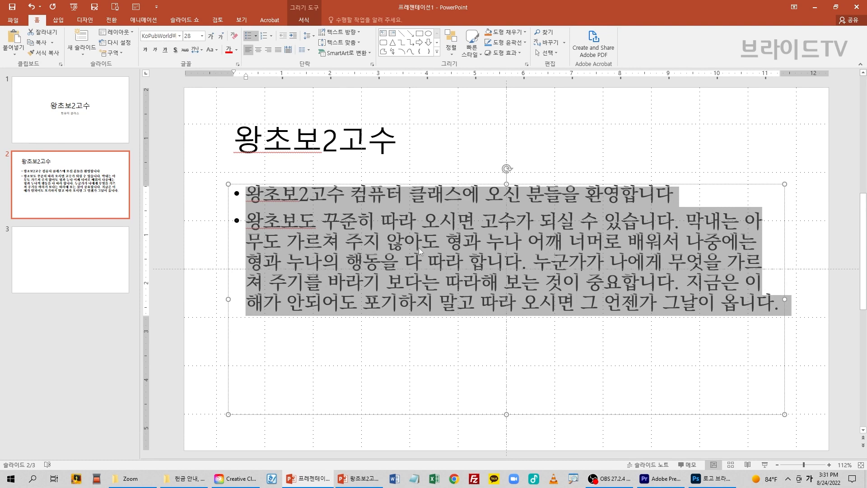
- Change the font of slide 2's title "왕초보2고수" to KoPubWorld바탕체_Pro Bold
click(311, 141)
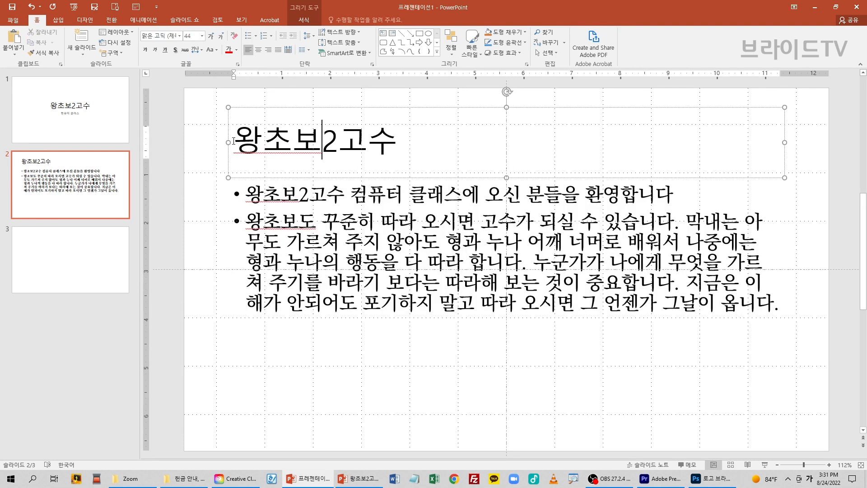
drag(233, 141, 391, 137)
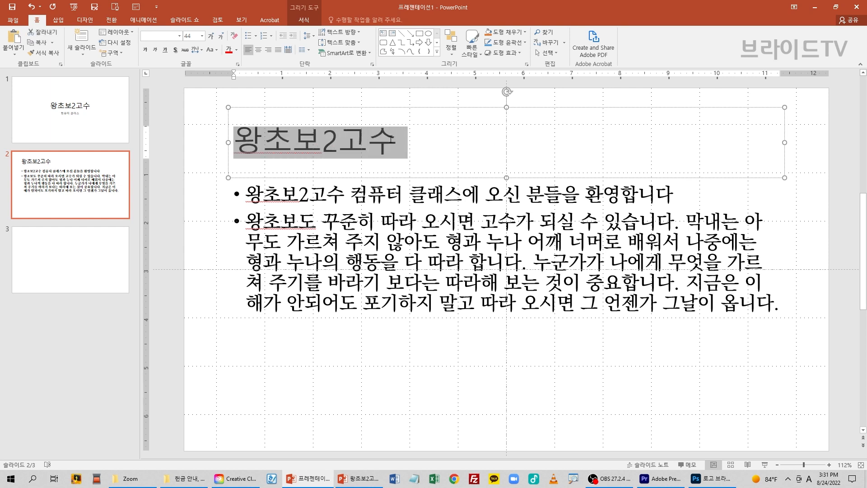
click(431, 143)
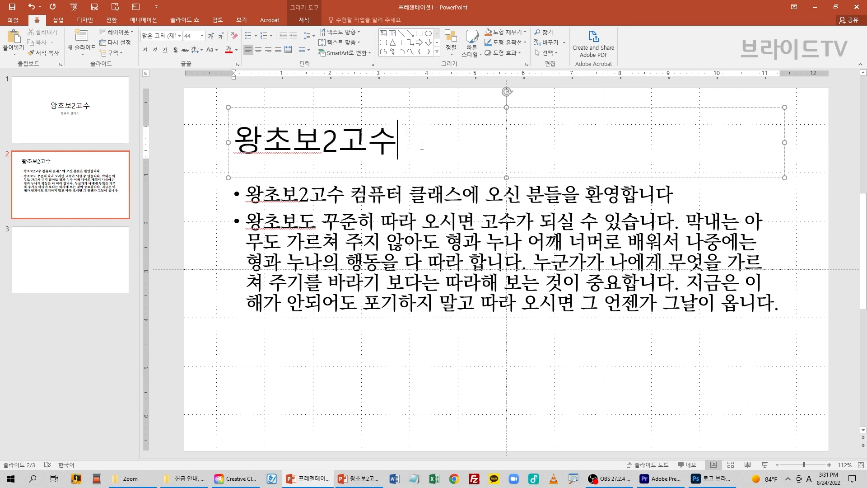
key(ctrl+a)
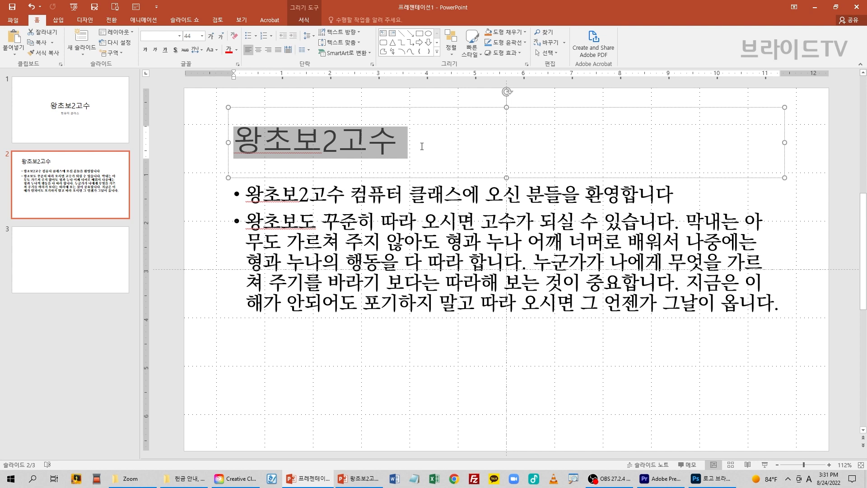
click(180, 36)
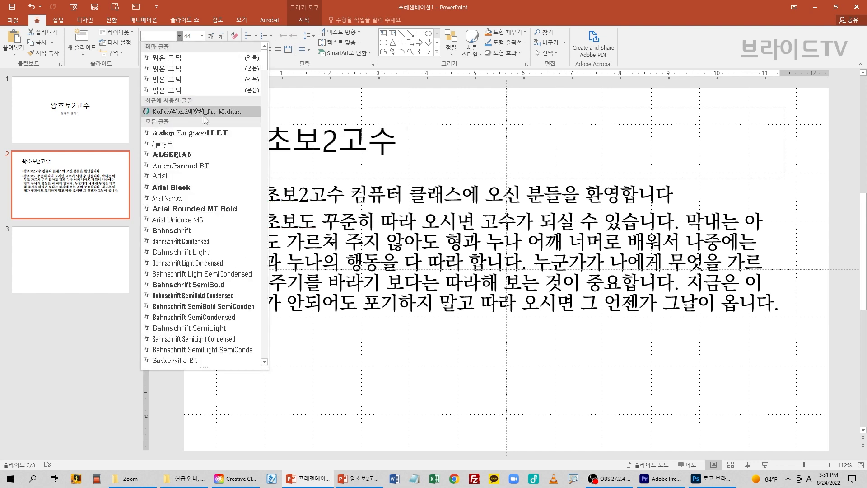
drag(264, 64, 253, 184)
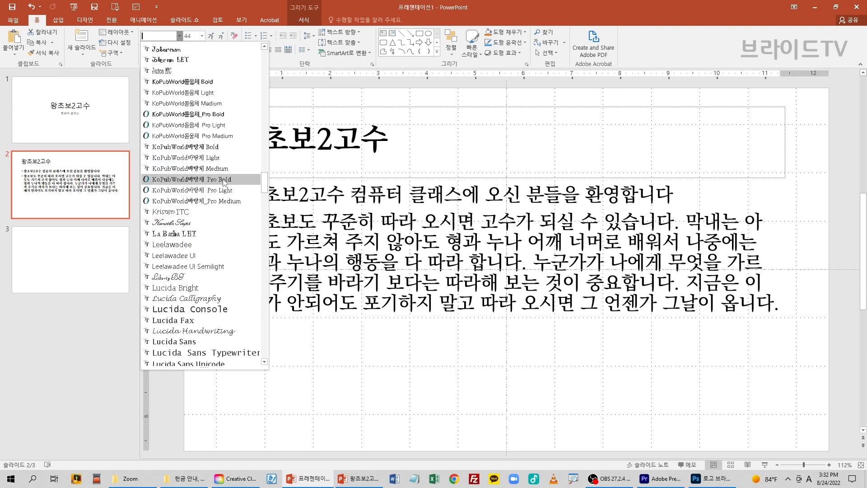
click(195, 179)
click(353, 210)
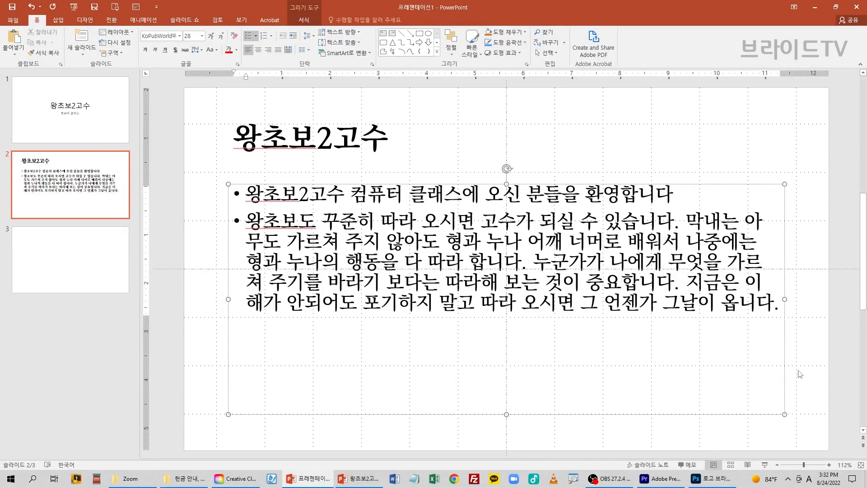
click(779, 303)
key(Return)
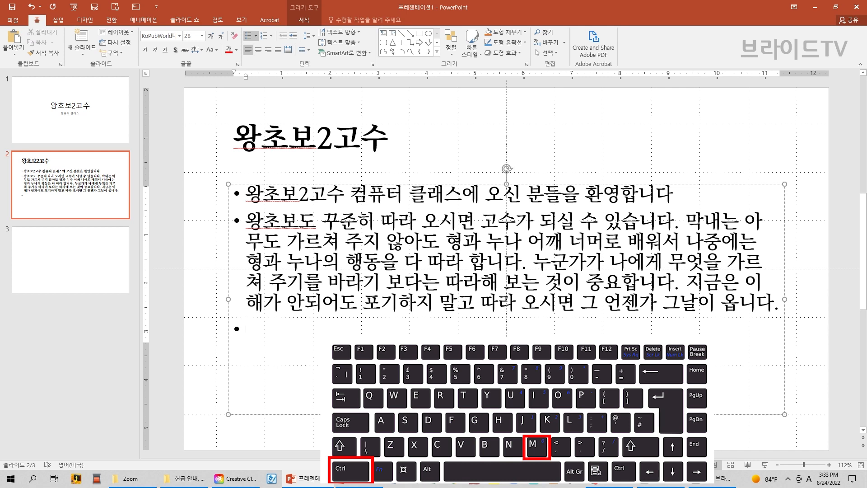
text(Ctrl + M)
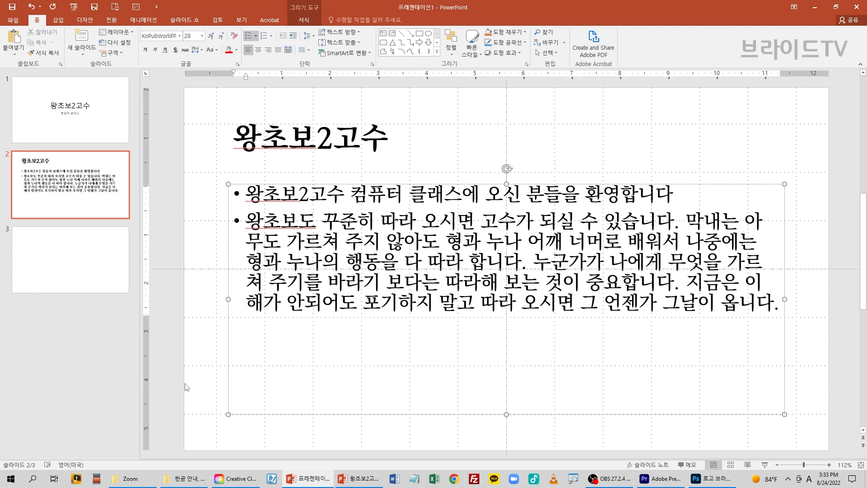
- Insert a new slide after slide 2 and paste the "하나를 배우면 열을 안다는" passage from the 왕초보2고수 001 presentation into its content placeholder
click(46, 196)
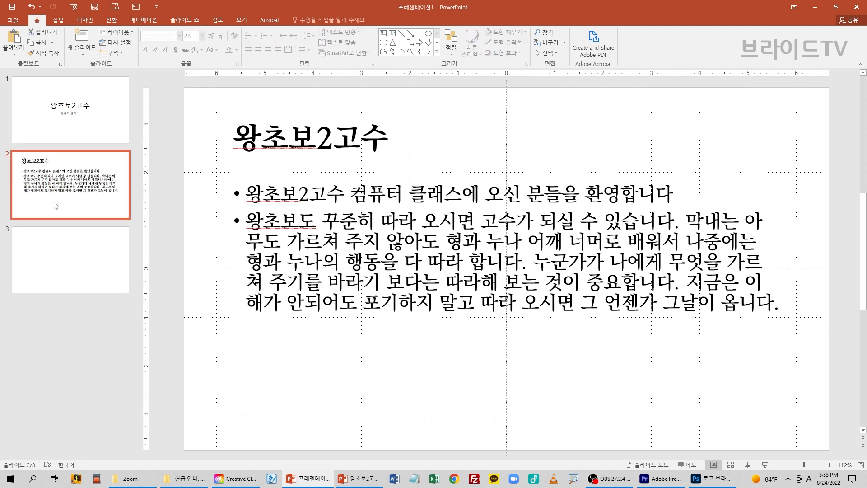
click(87, 41)
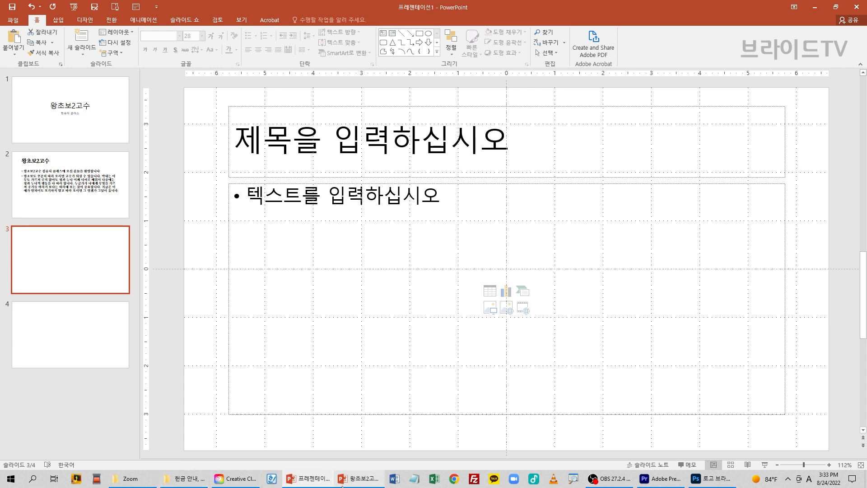
click(362, 393)
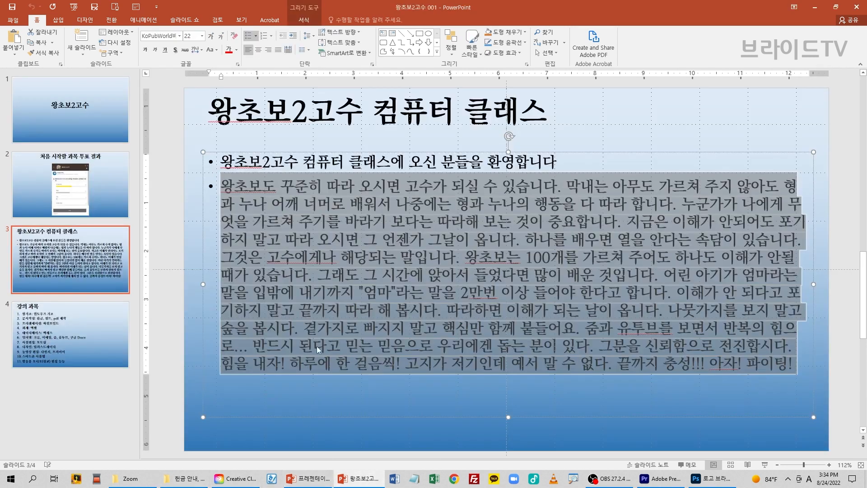
key(alt+Tab)
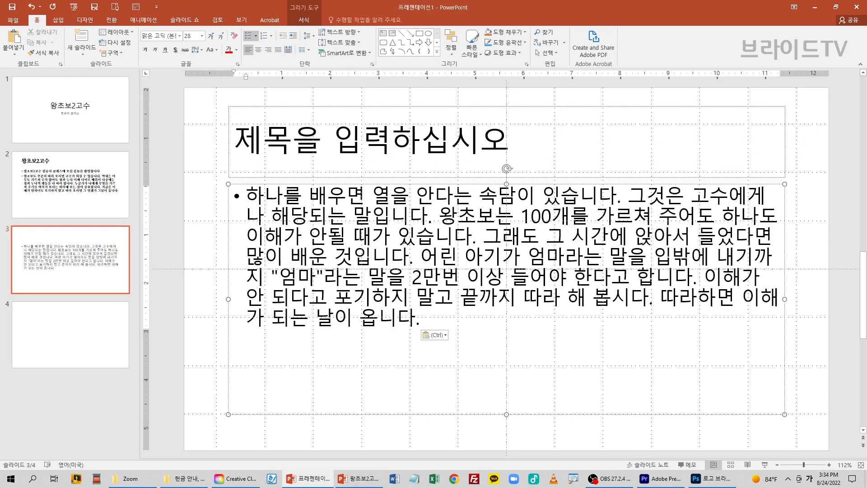
- Change the font of all body text on slide 3 to KoPubWorld바탕체_Pro Medium
key(ctrl+a)
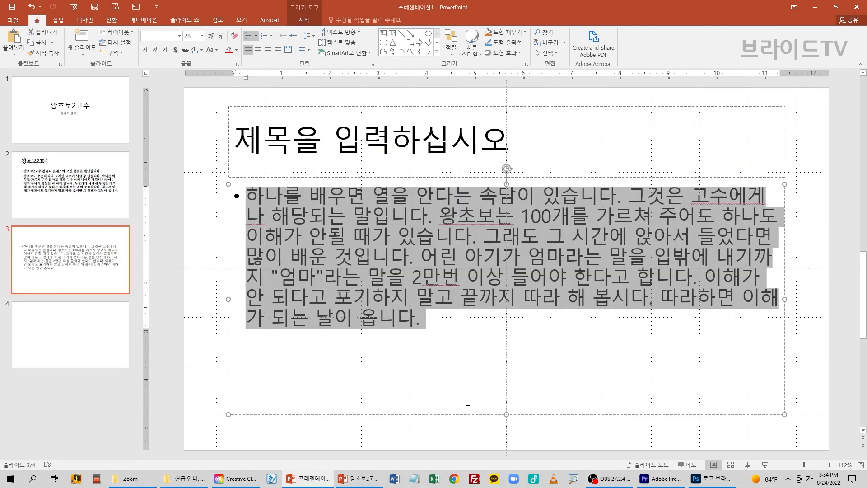
click(179, 36)
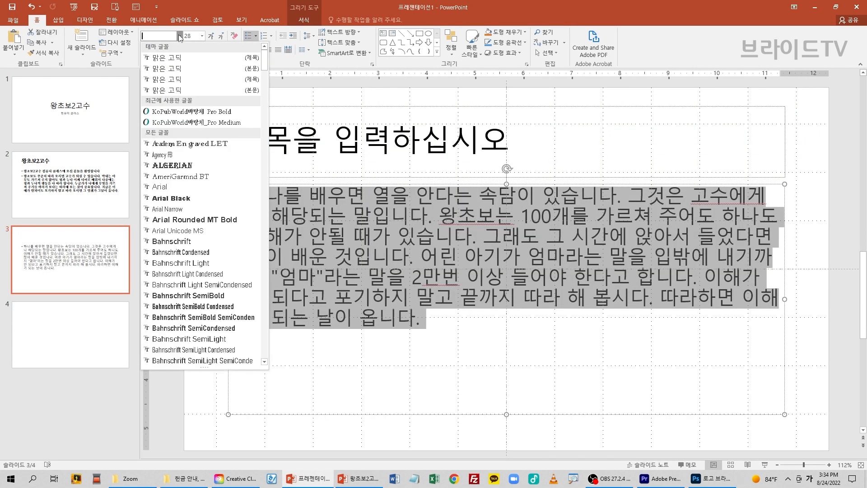
click(203, 123)
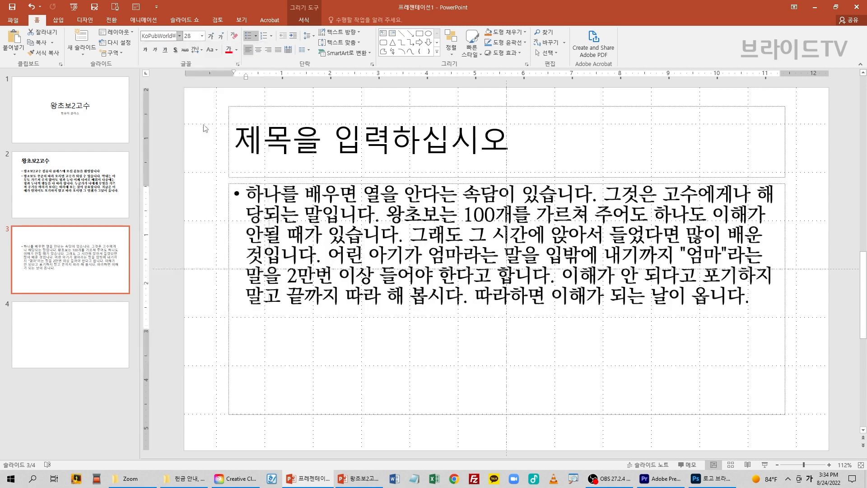
click(517, 367)
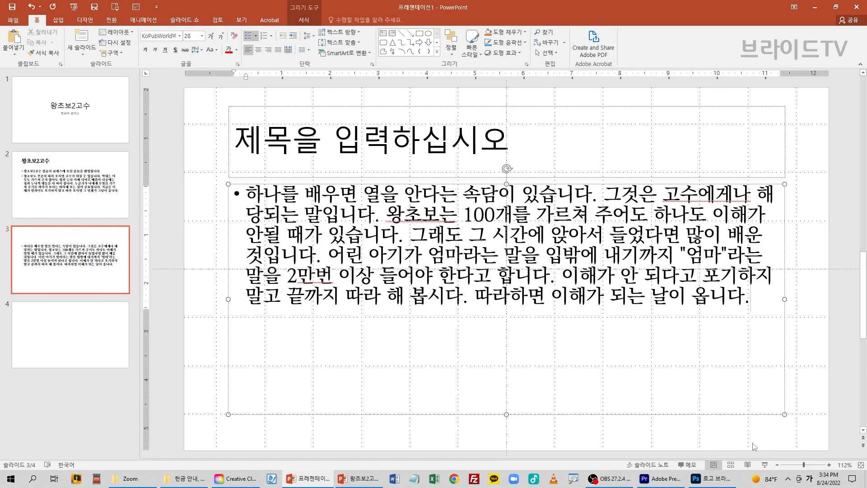
- Run the slide show from slide 3, page back to slide 1 and forward to slide 3, and exit the show
click(764, 465)
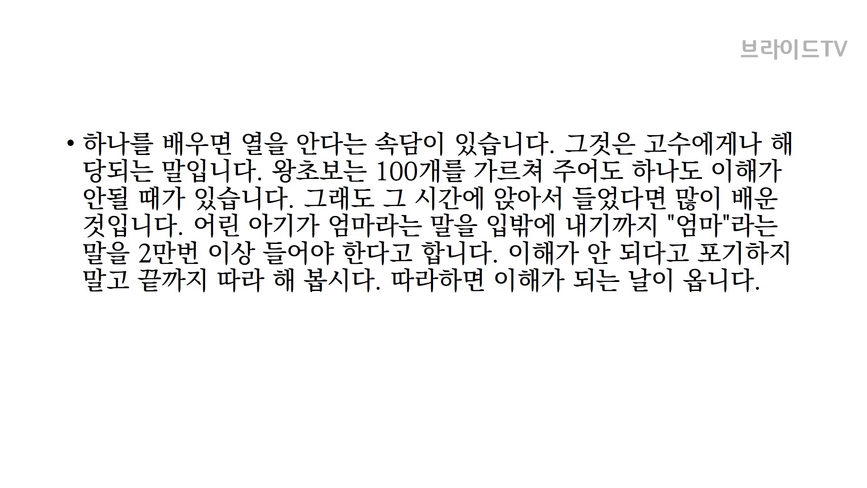
key(Left)
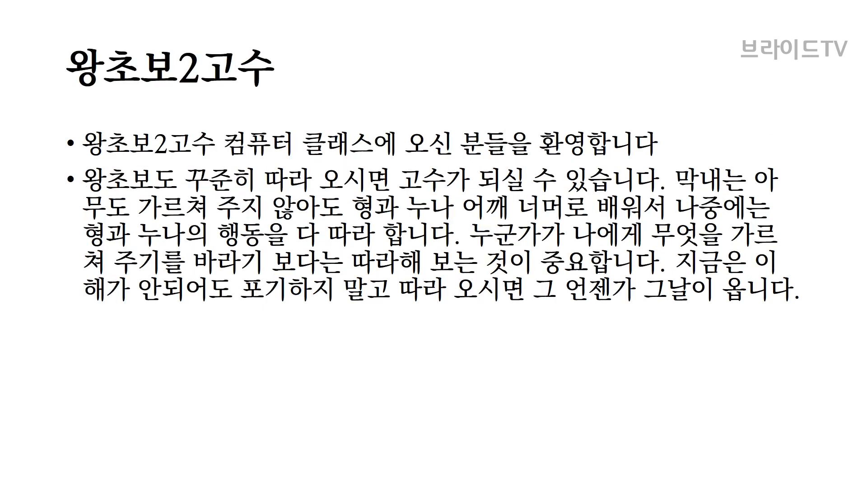
key(Left)
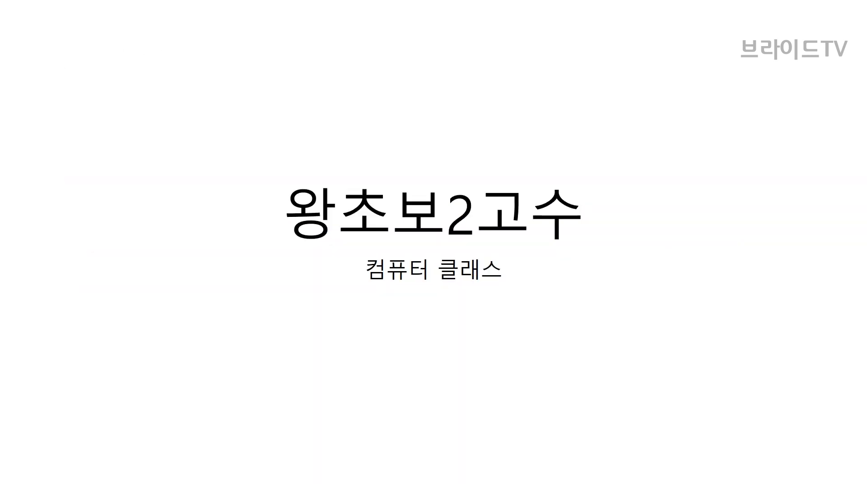
key(Right)
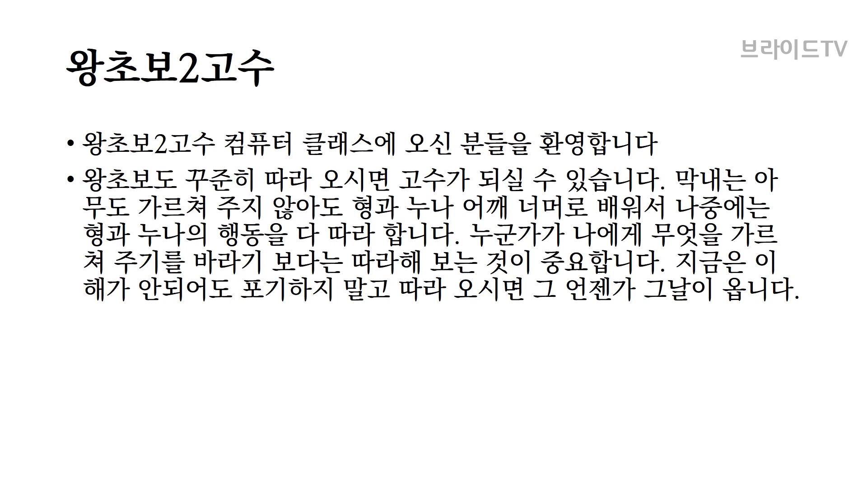
key(Right)
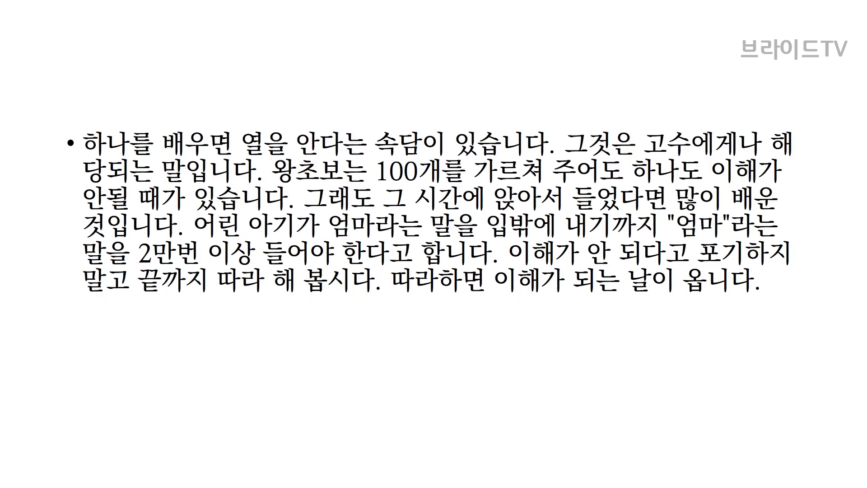
key(Escape)
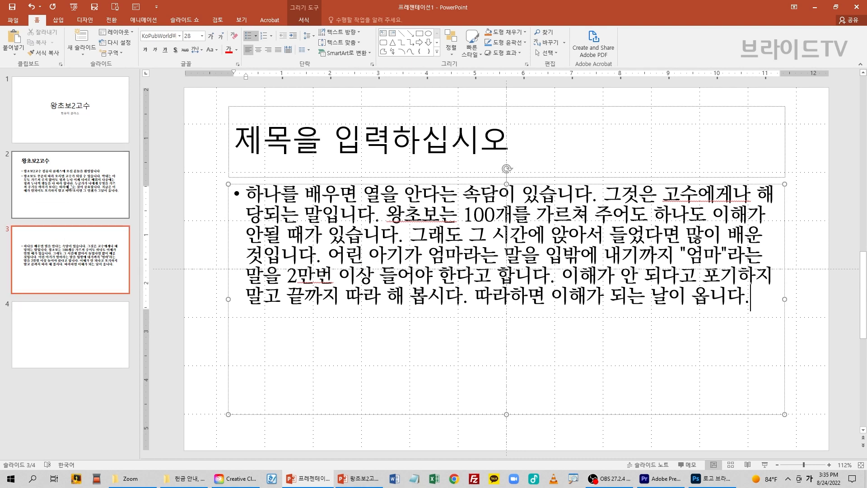
- Review slides 1 to 3 by switching back and forth between them in the editing view
click(68, 192)
click(80, 263)
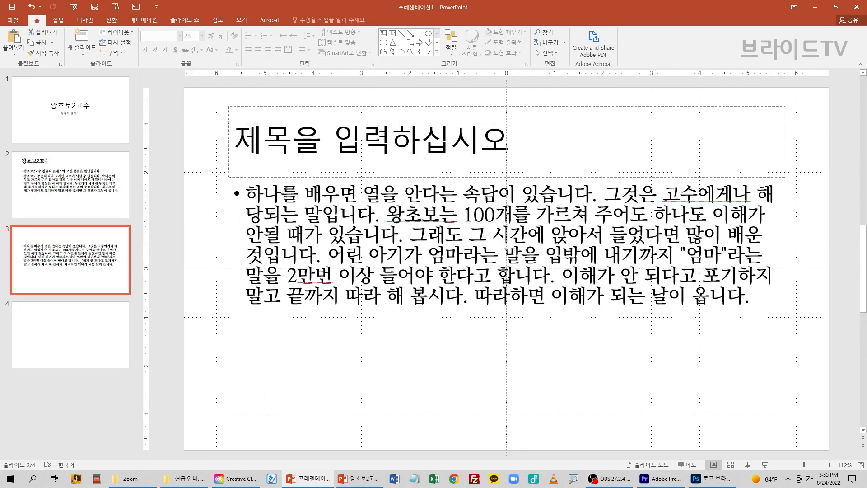
click(72, 183)
click(73, 127)
click(101, 201)
click(90, 258)
click(83, 193)
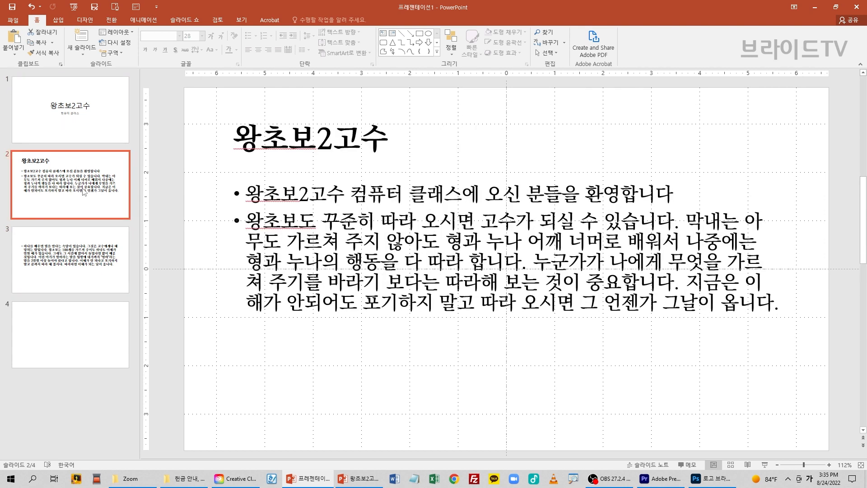
- Change the font of slide 1's title "왕초보2고수" to KoPubWorld바탕체_Pro Bold
click(84, 119)
click(472, 267)
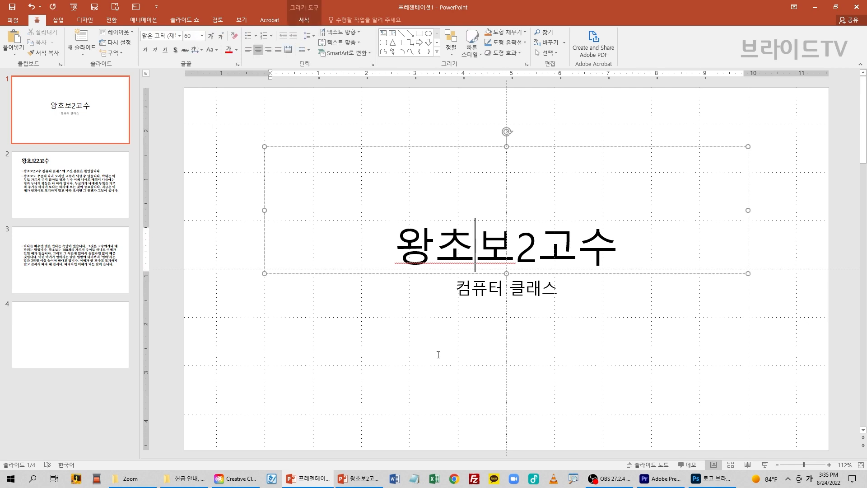
key(ctrl+a)
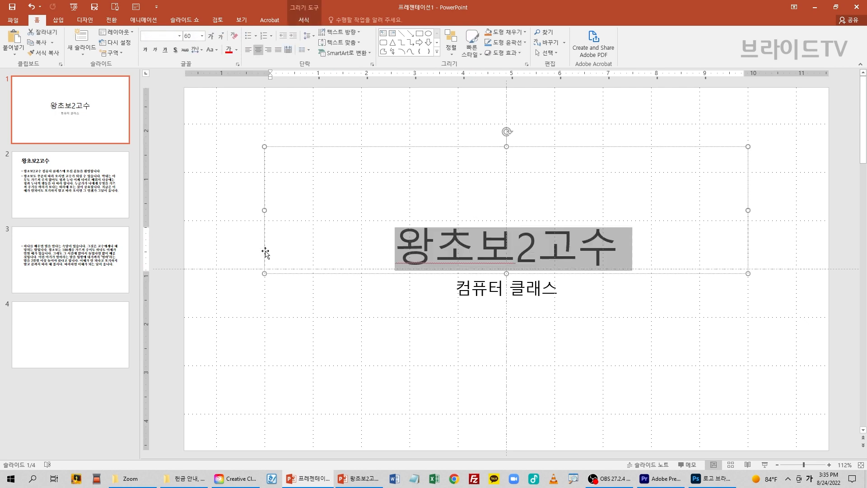
click(179, 37)
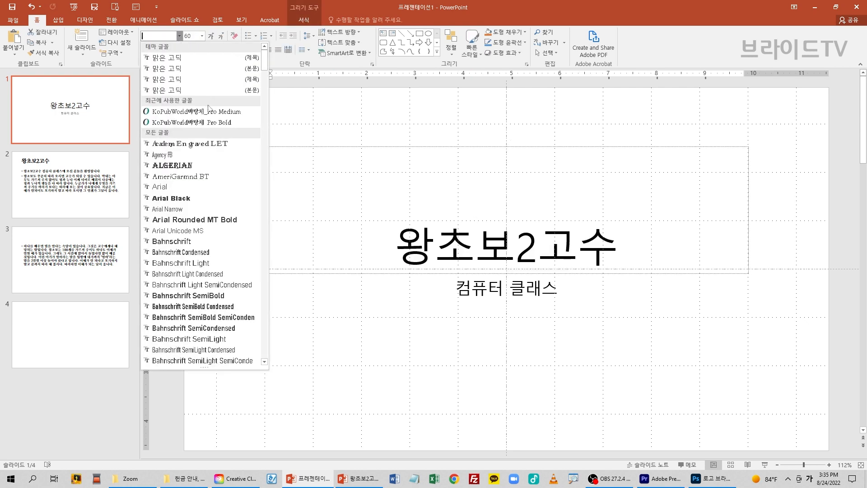
click(191, 122)
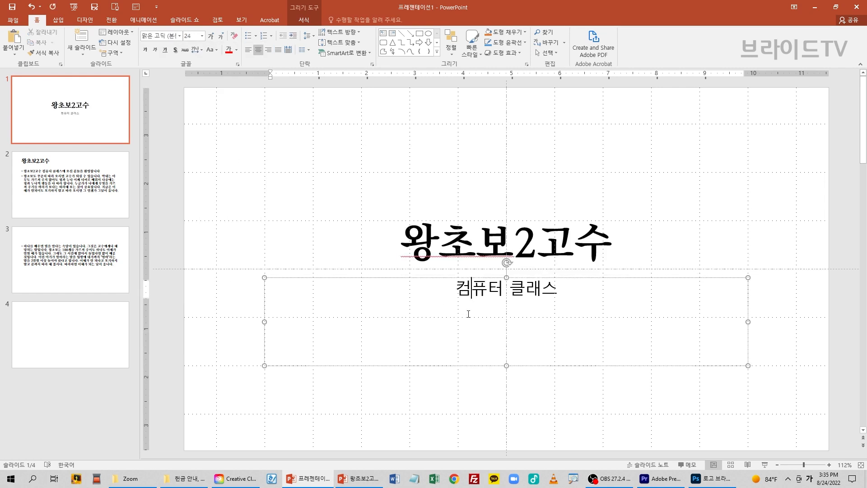
- Change the font of slide 1's subtitle "컴퓨터 클래스" to KoPubWorld바탕체_Pro Medium
triple_click(445, 290)
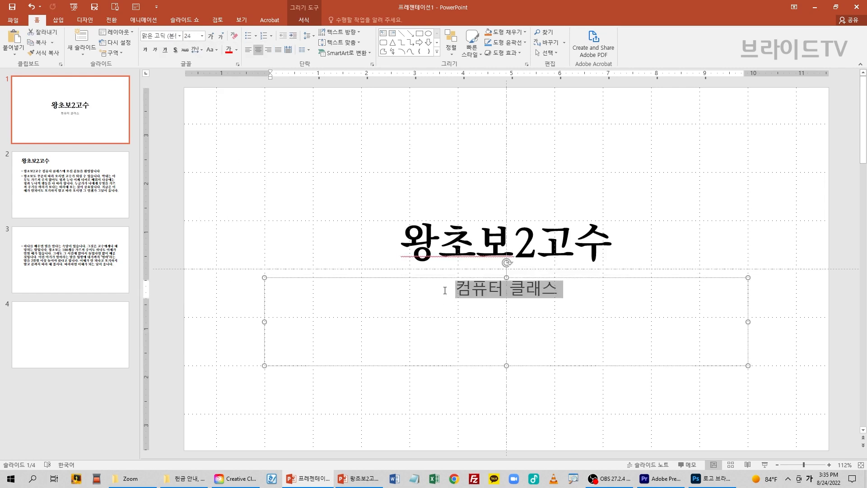
click(180, 35)
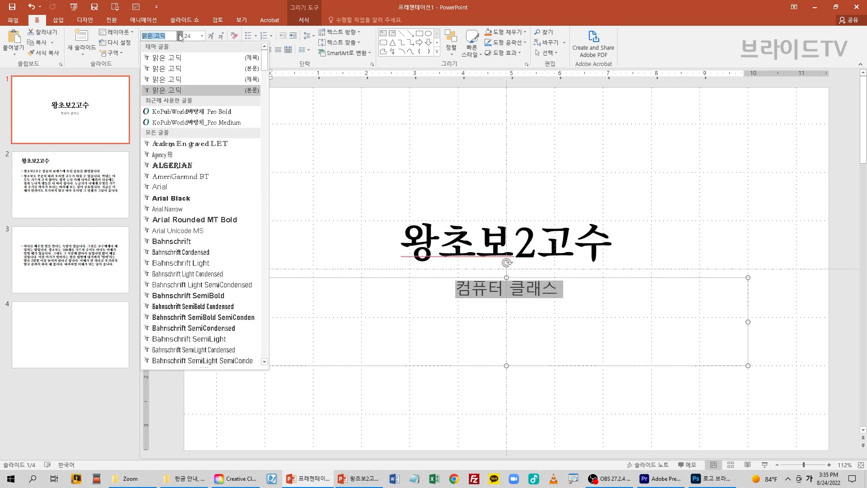
click(198, 122)
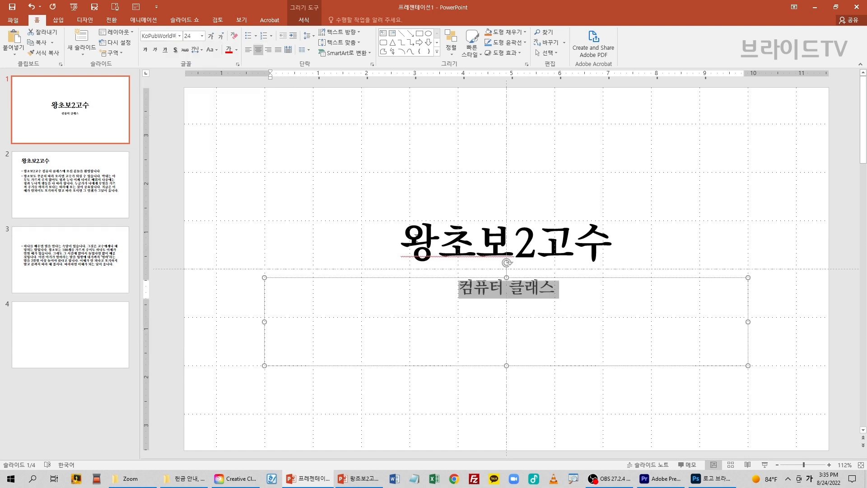
- Set the font color of the whole title on slide 1 to red
click(576, 237)
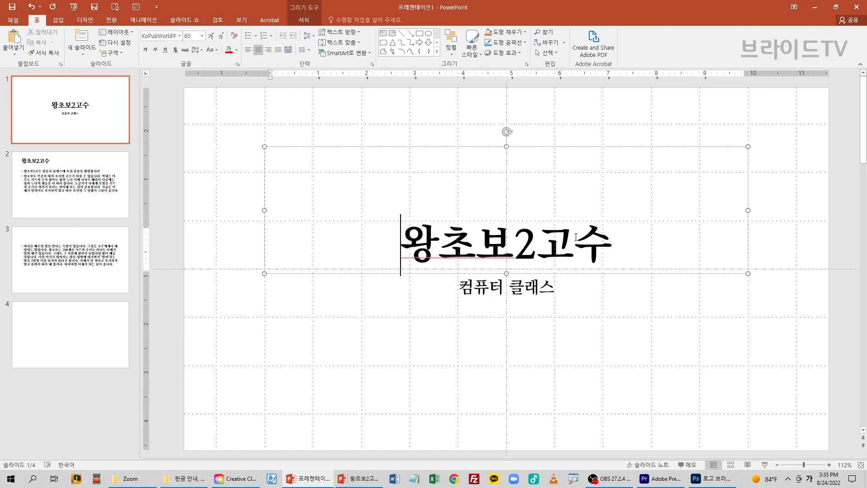
shift+click(610, 247)
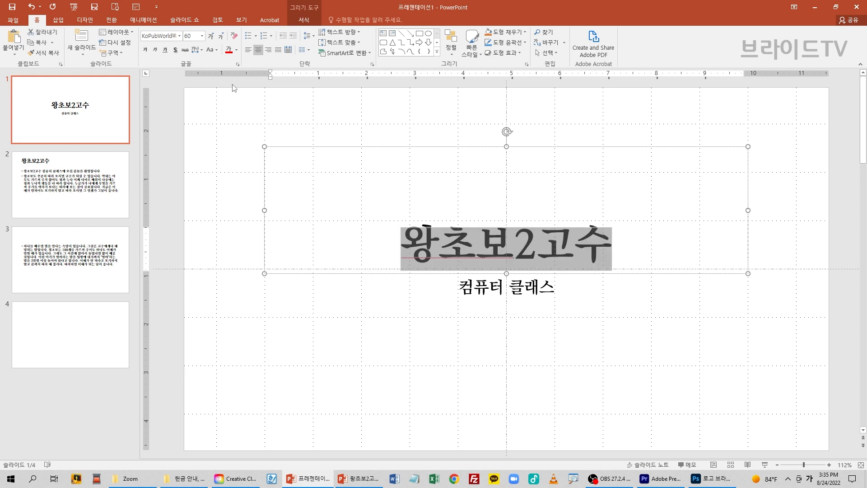
click(230, 51)
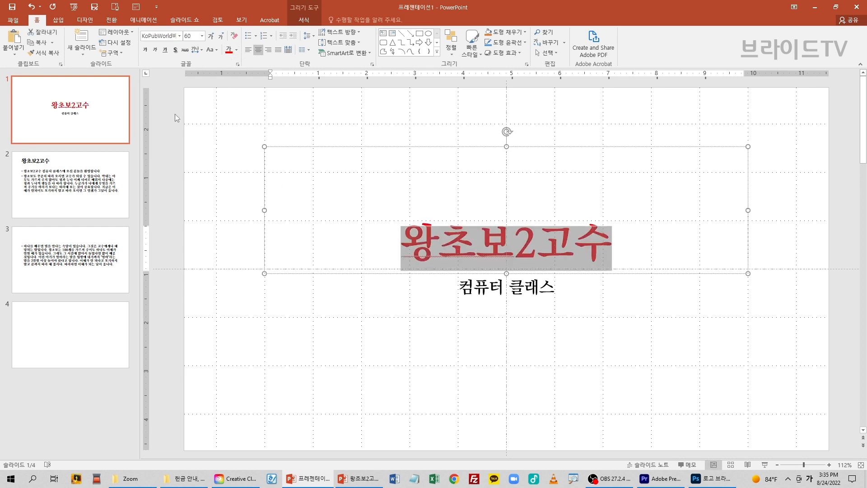
- Set the font color of the whole title "왕초보2고수" on slide 1 to blue
click(159, 132)
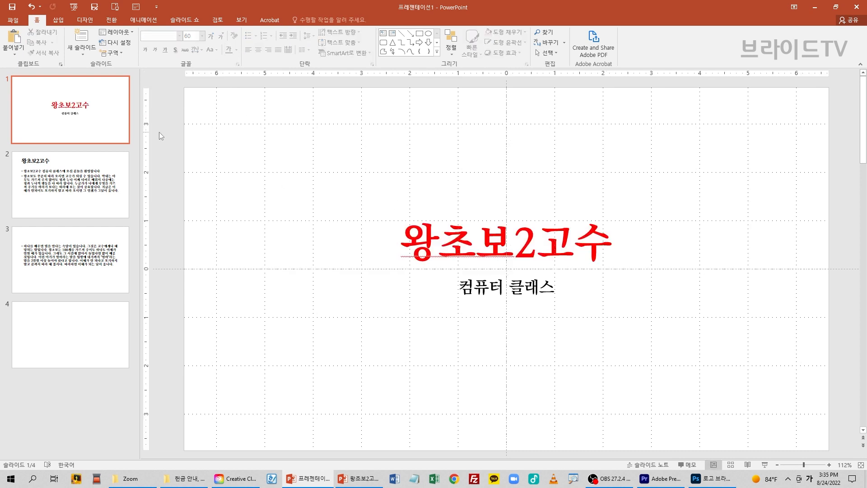
click(465, 232)
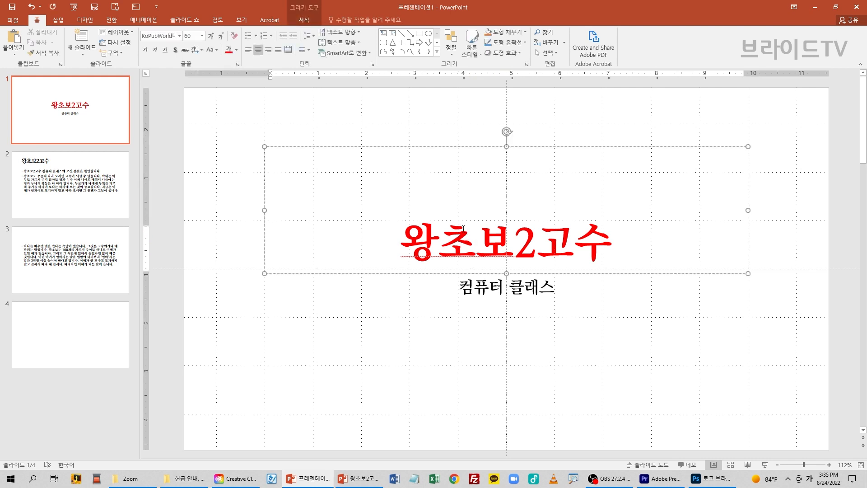
key(Home)
drag(401, 245, 602, 245)
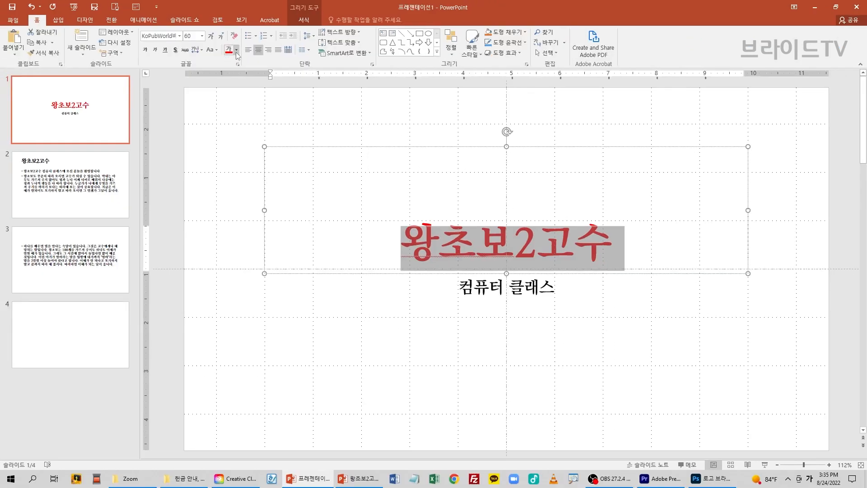
click(242, 58)
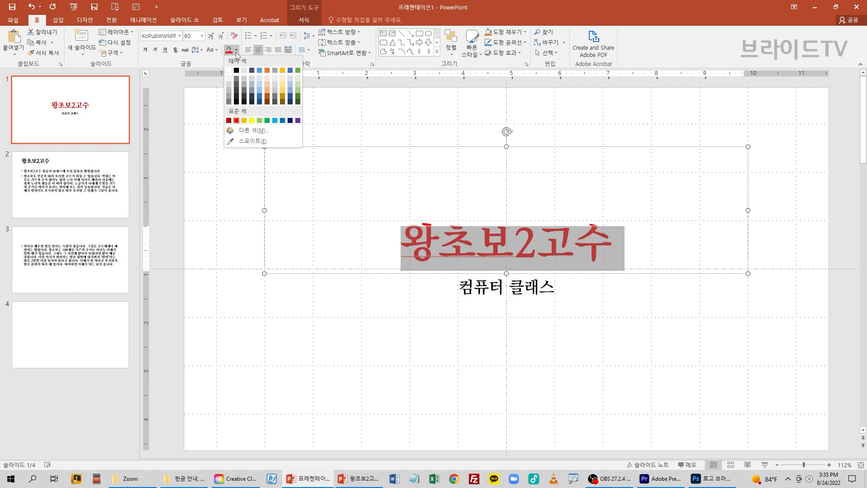
click(283, 121)
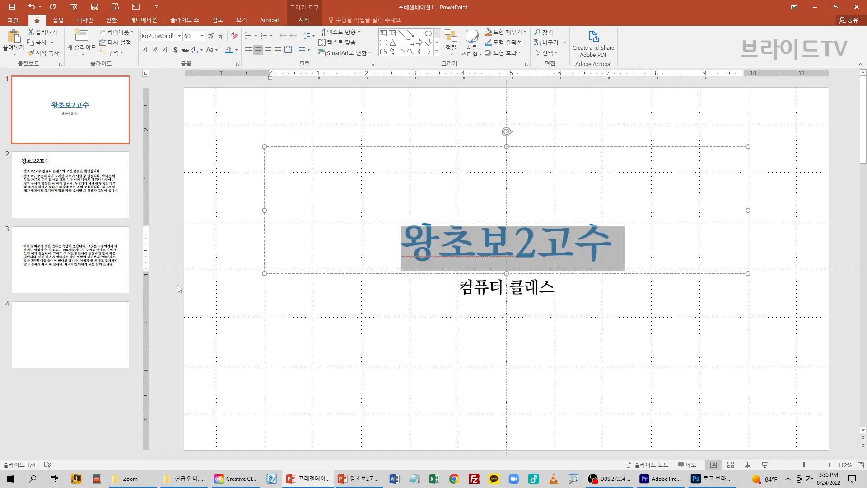
click(172, 249)
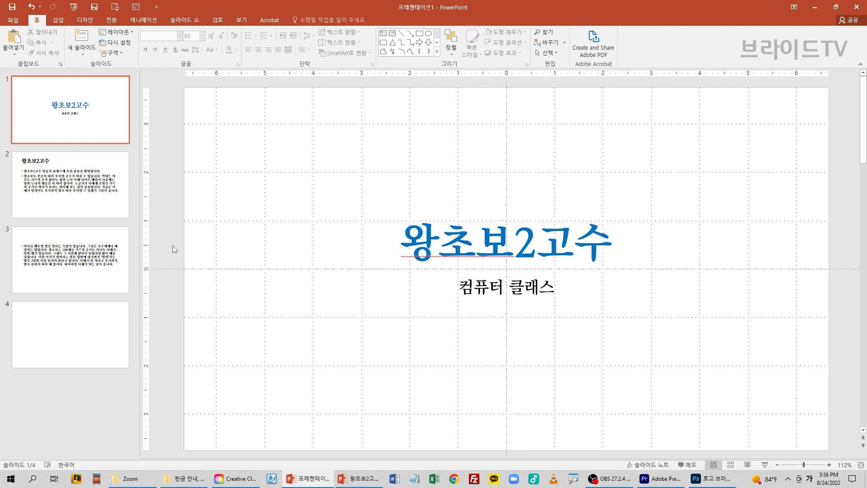
- Set the font color of only "고수" in slide 1's title to red
click(553, 245)
shift+click(613, 244)
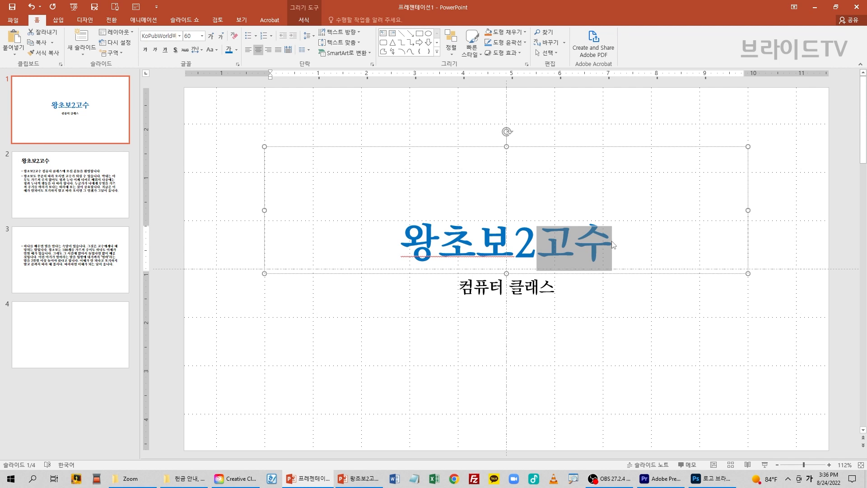
click(236, 50)
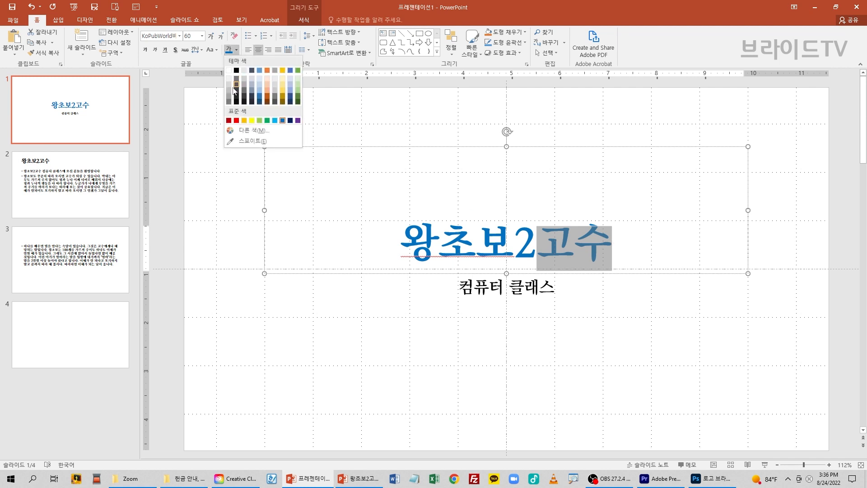
click(236, 121)
click(178, 177)
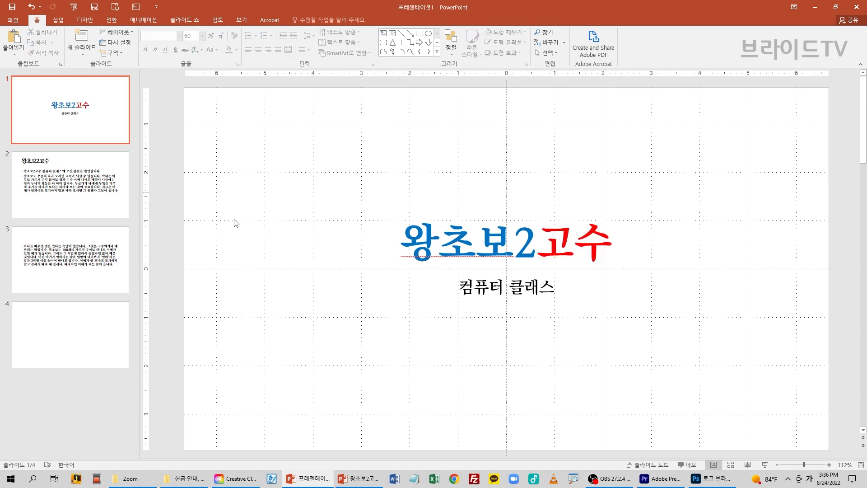
- Set the font color of only the "2" in slide 1's title to gold
drag(515, 248, 537, 251)
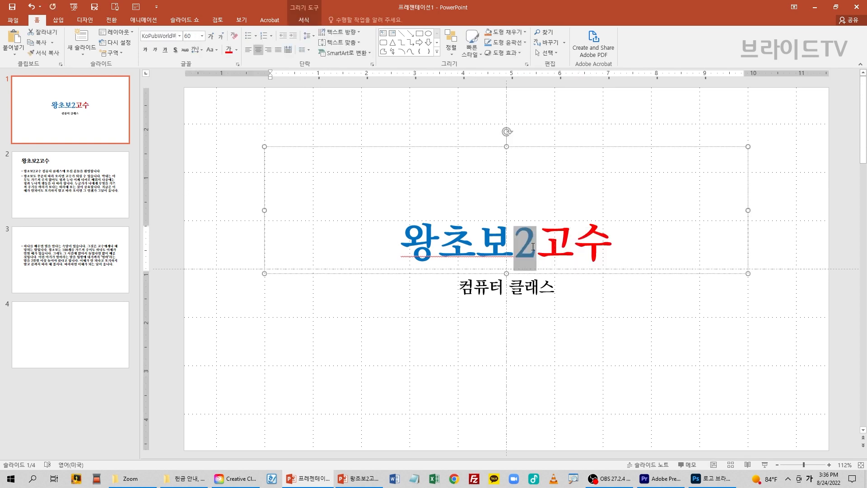
click(237, 51)
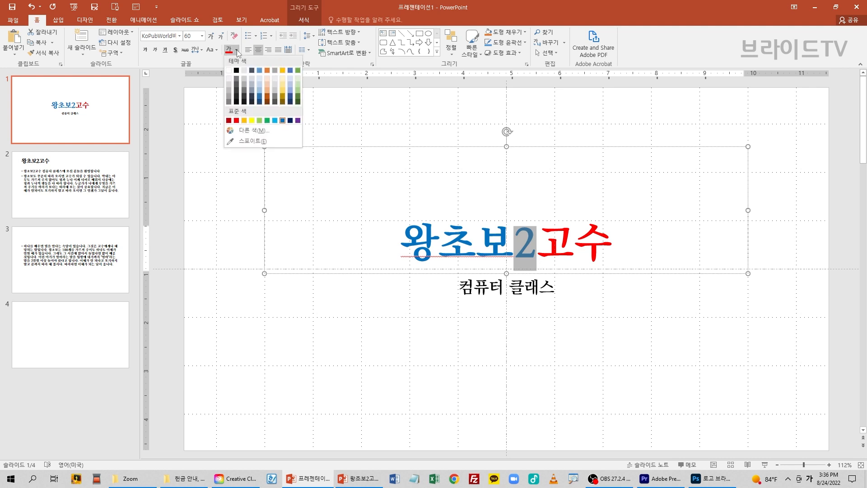
click(244, 121)
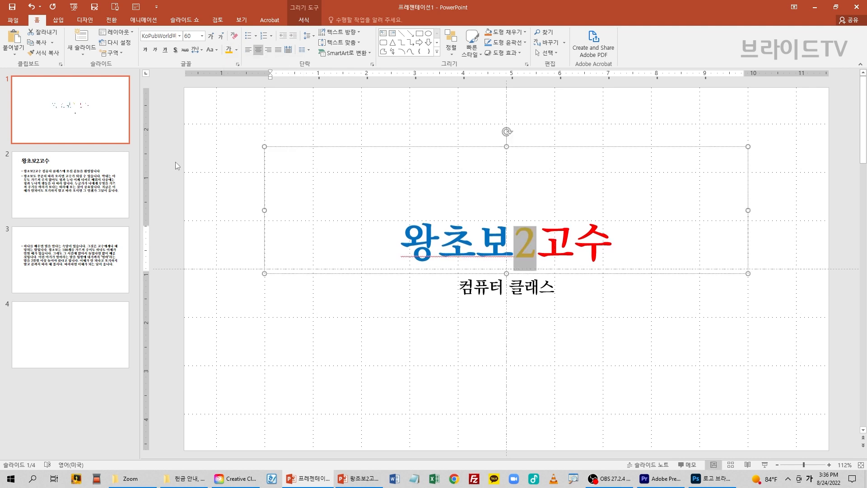
click(175, 162)
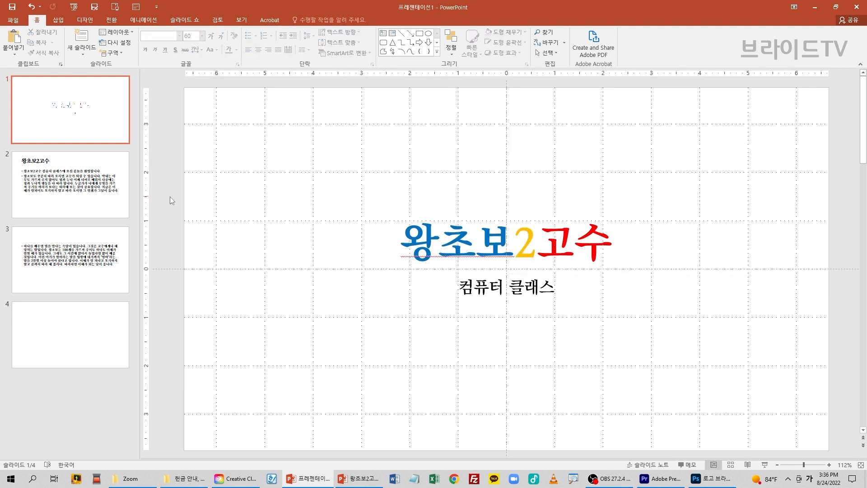
- Preview slide 1 in the slide show, and return to editing with slide 2 open
click(765, 464)
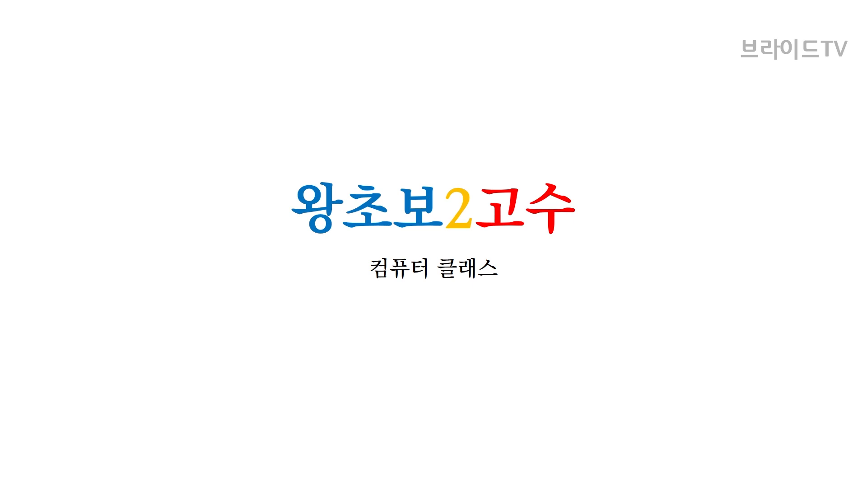
key(Escape)
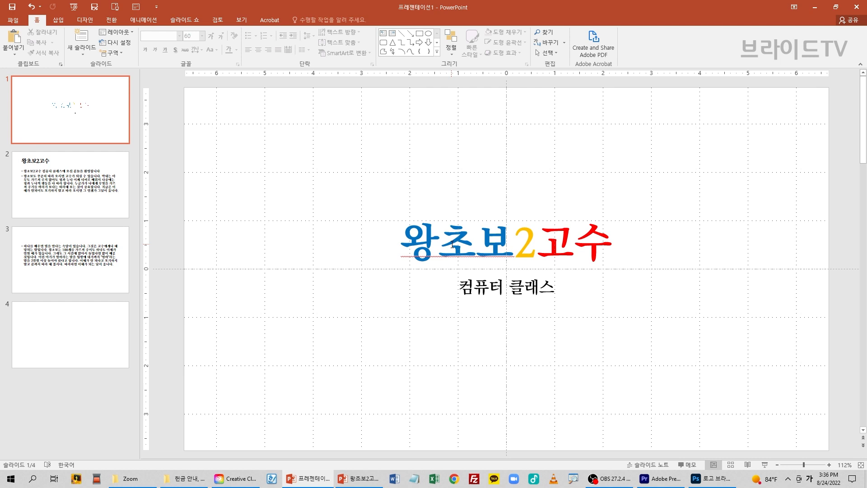
click(48, 189)
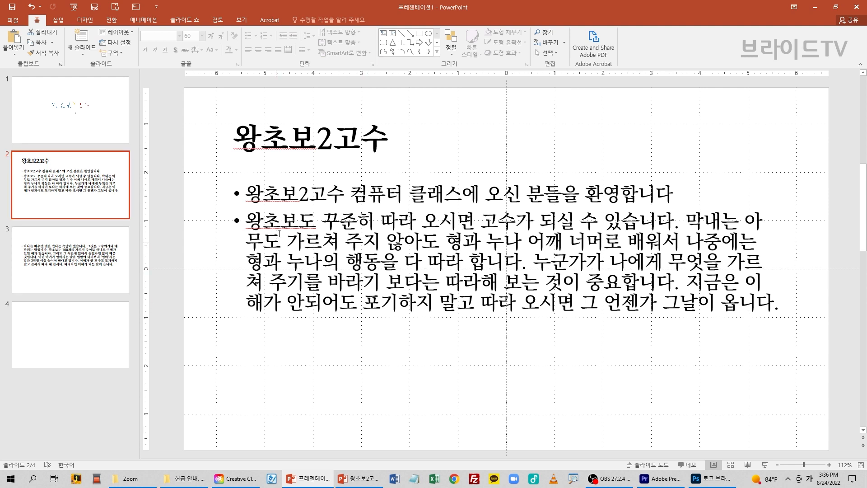
- Break slide 2's second bullet into separate paragraphs at the ends of its first three lines
click(247, 195)
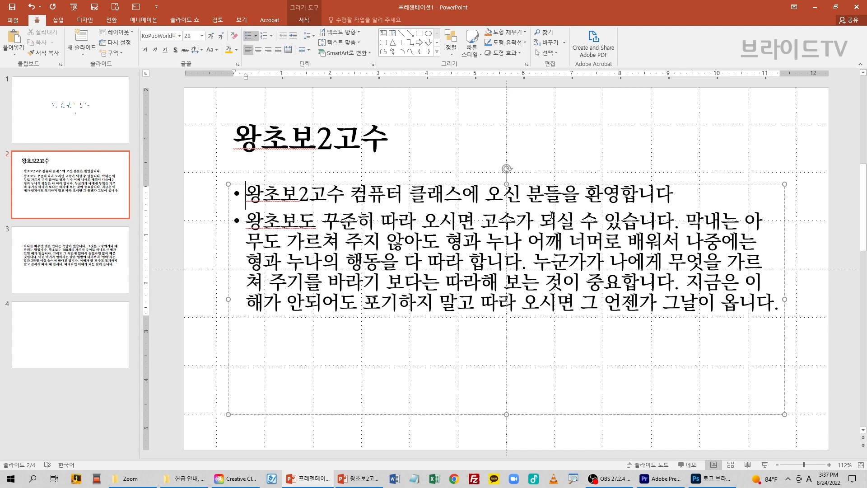
click(767, 226)
key(Return)
key(End)
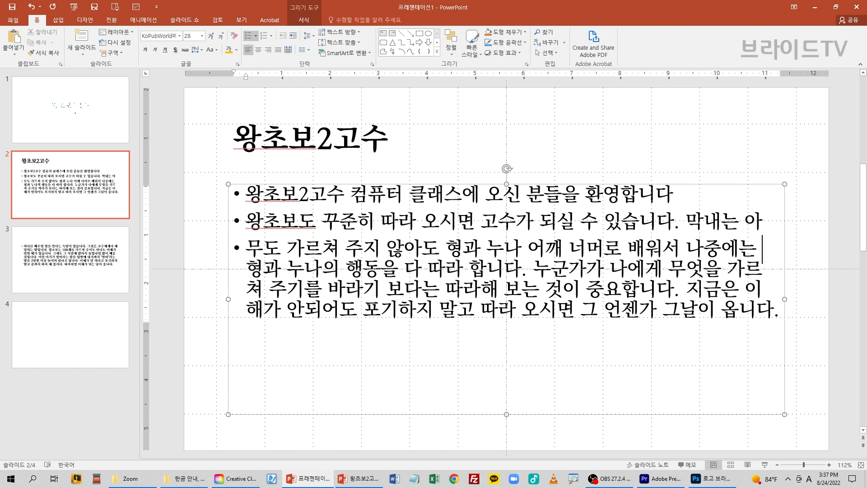
key(Return)
key(End)
key(Return)
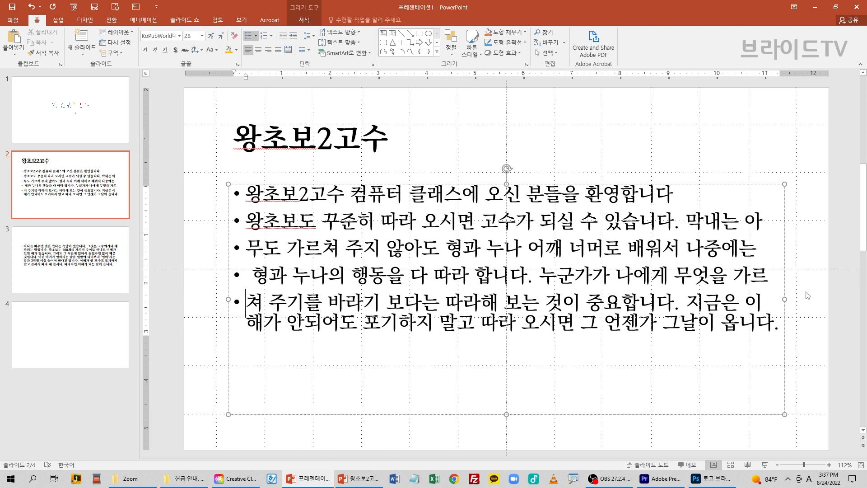
- Try narrowing and widening slide 2's body text box to see the line wrapping, and reapply the slide layout
drag(785, 299, 710, 300)
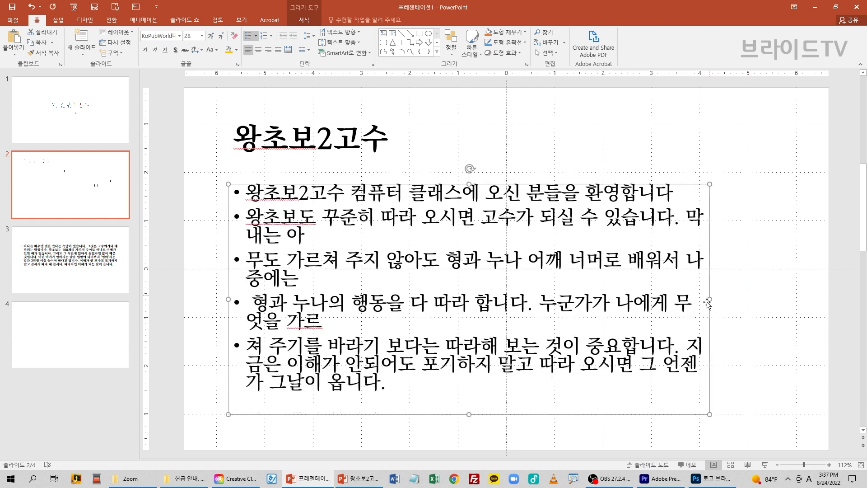
click(305, 234)
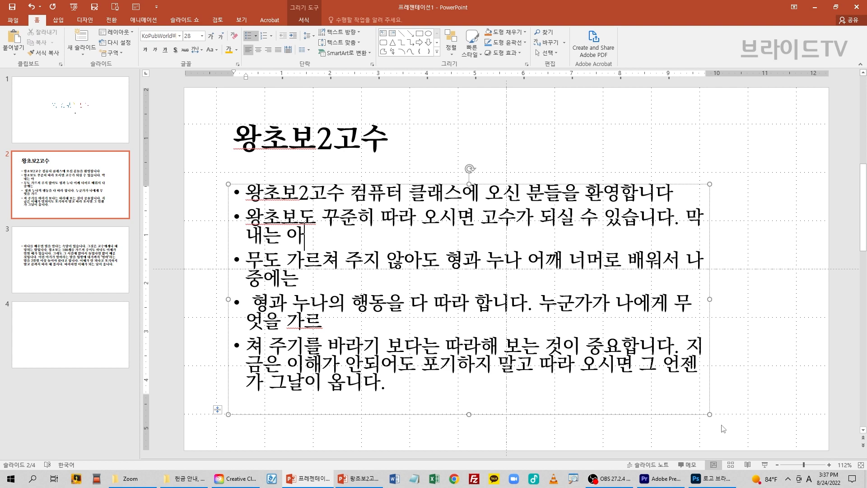
drag(710, 300, 806, 299)
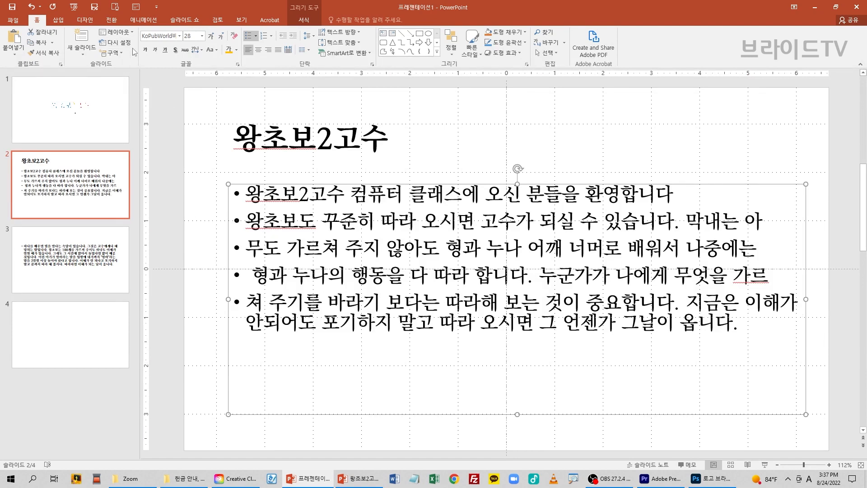
click(119, 32)
click(170, 72)
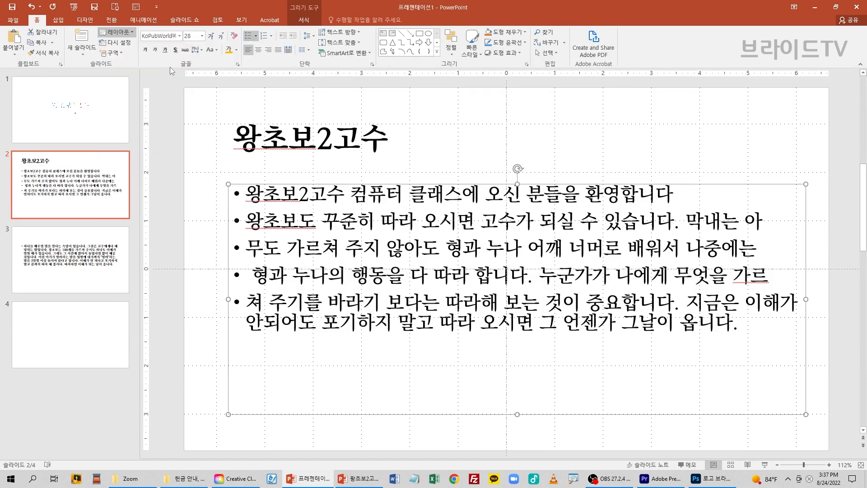
- Remove the three added paragraph breaks on slide 2 so the text forms one second bullet again
click(767, 223)
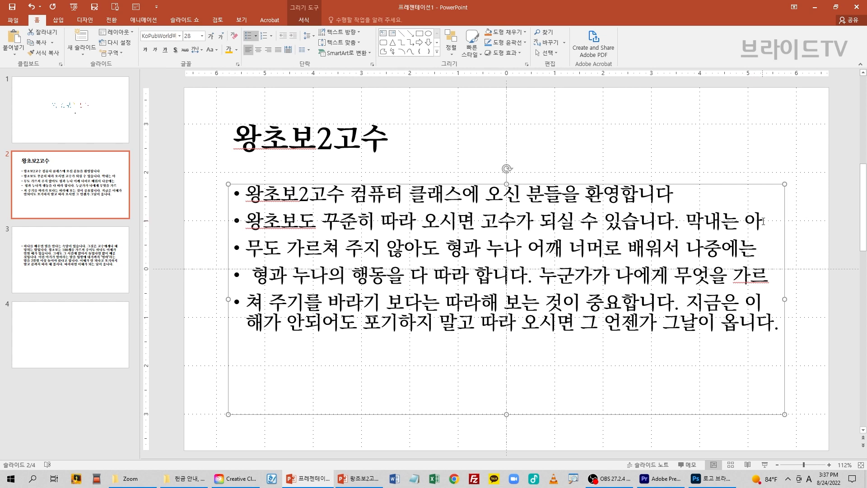
key(Delete)
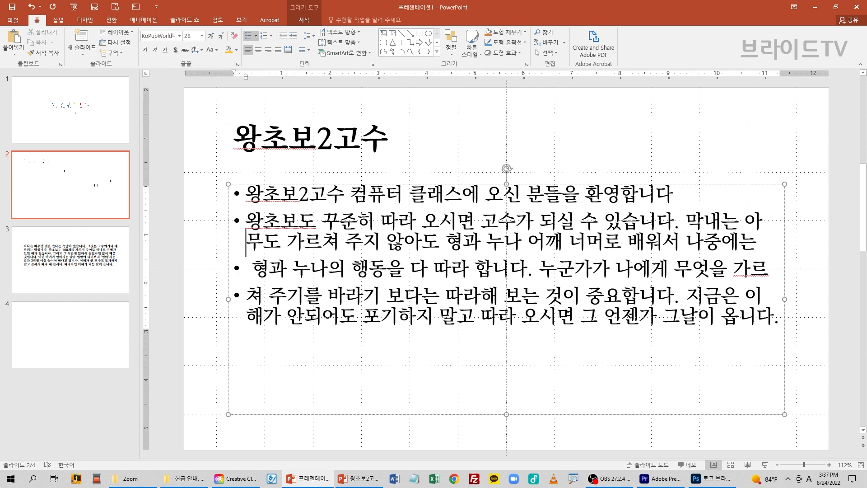
key(End)
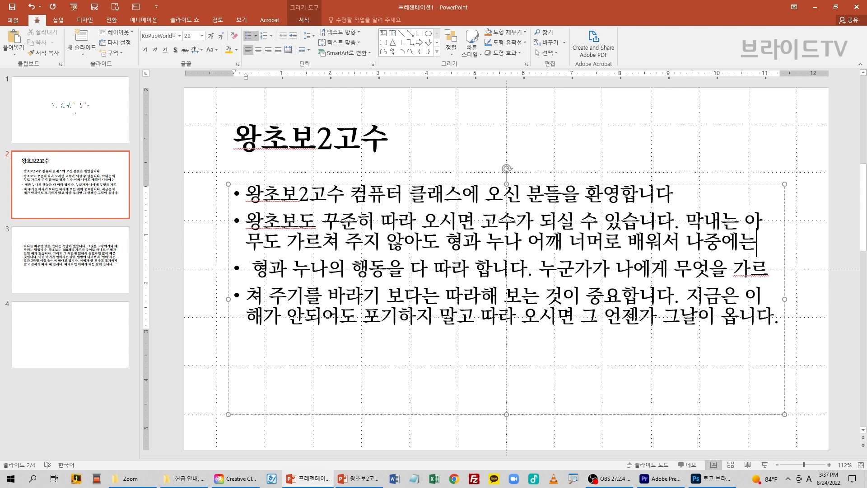
key(Delete)
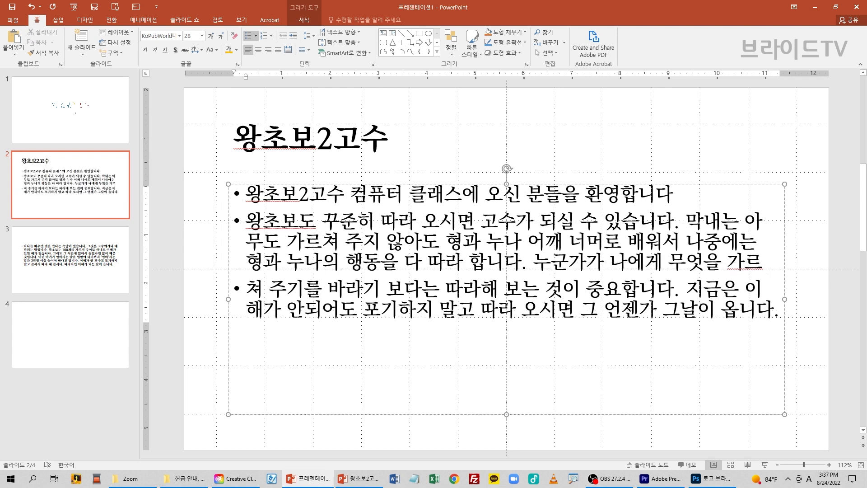
key(End)
key(Delete)
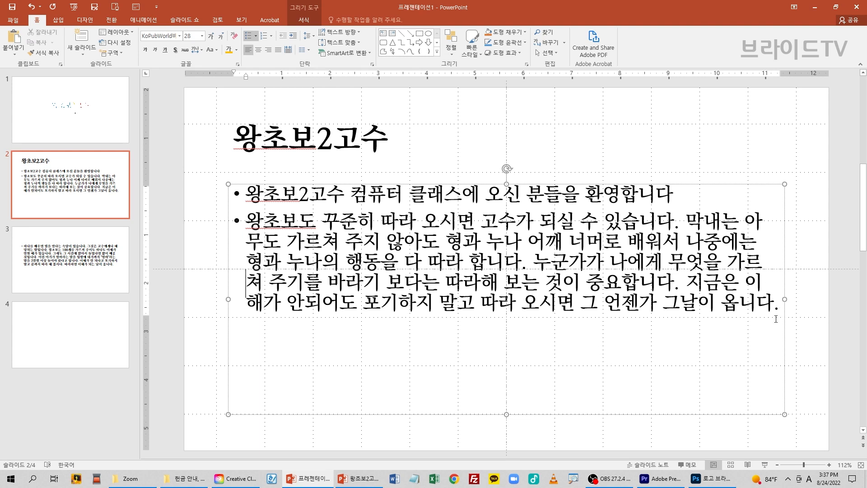
- Shrink slide 2's body text box to about half its width, widen it again, and restore its size with the slide layout
drag(784, 300, 497, 280)
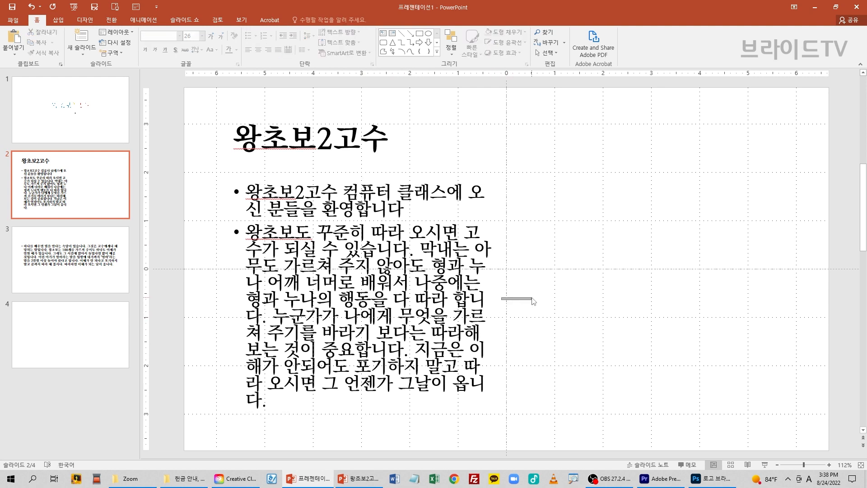
click(492, 303)
drag(497, 299, 784, 297)
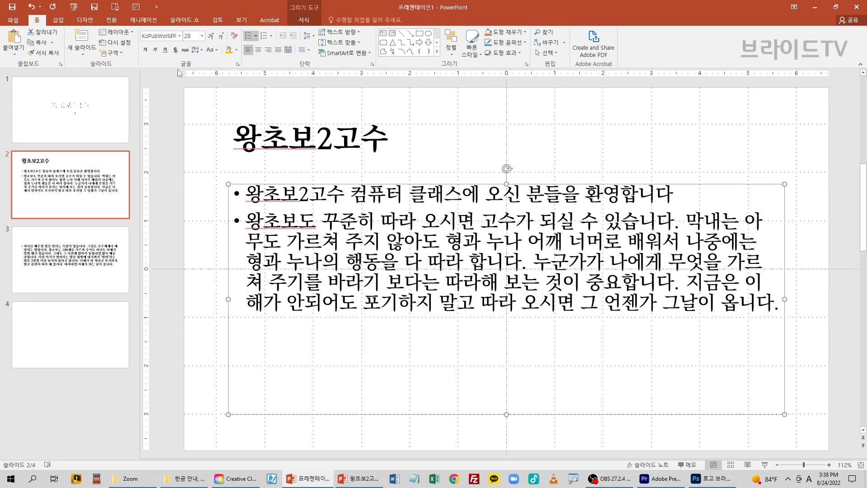
click(119, 33)
click(174, 67)
- Start a new bullet on slide 2 at the sentence beginning "누군가가 나에게"
click(535, 261)
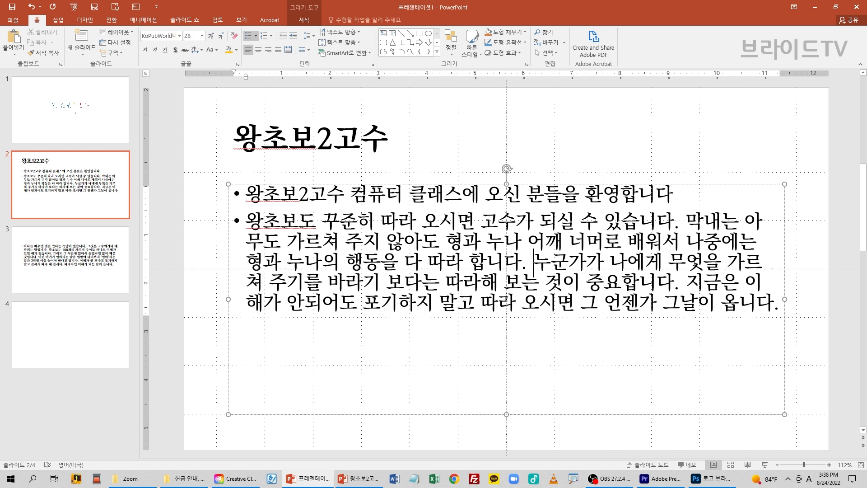
key(Return)
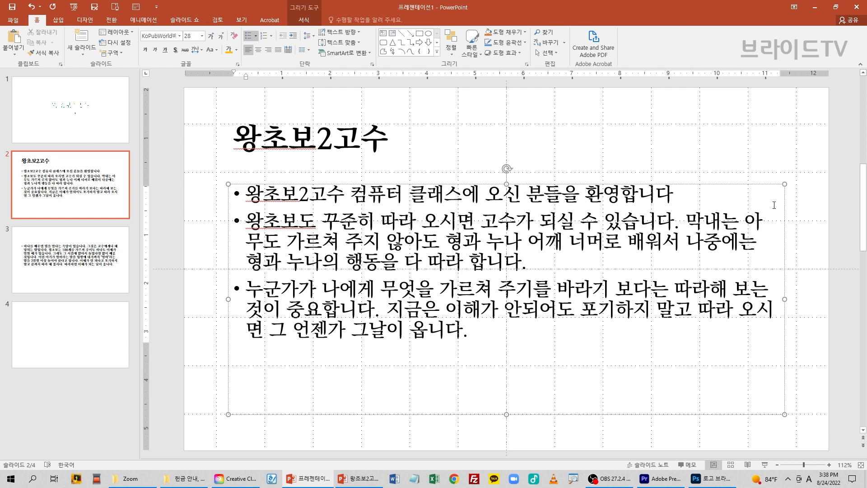
- Center-align all of the body text on slide 2
key(ctrl+a)
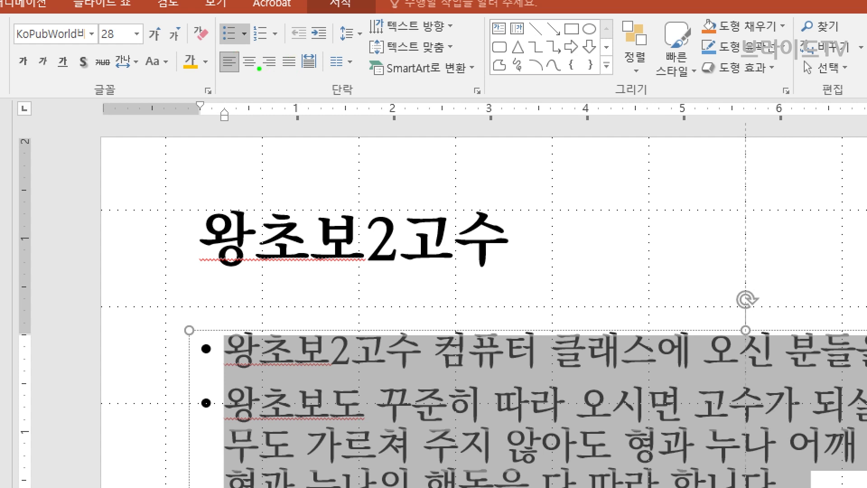
mouse_move(245, 63)
mouse_down()
mouse_move(264, 55)
mouse_move(258, 71)
mouse_up()
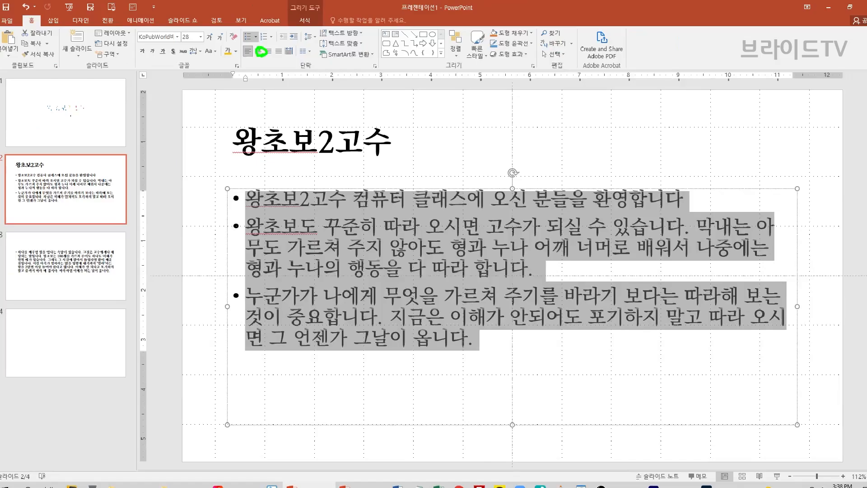
click(259, 51)
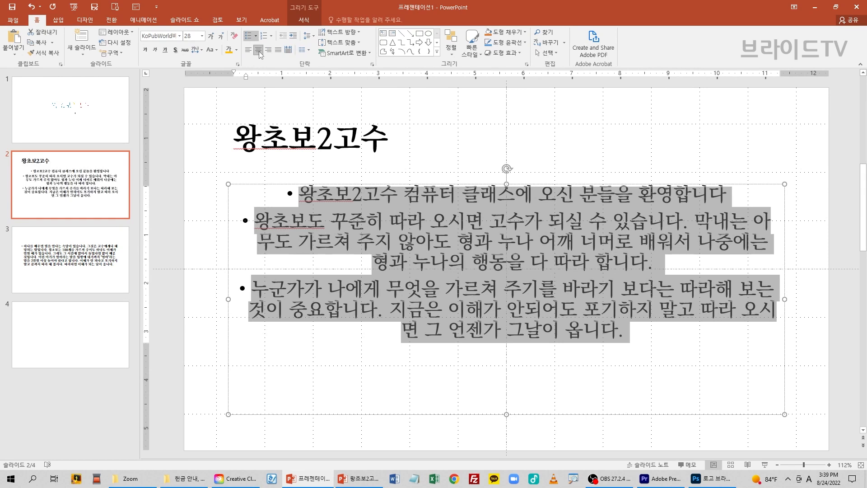
- Left-align the first bullet in slide 2's body text
click(497, 203)
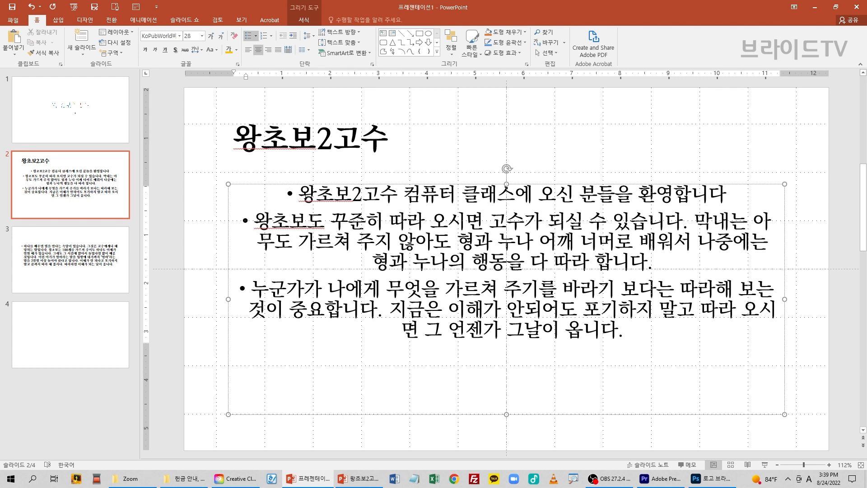
drag(299, 196, 678, 186)
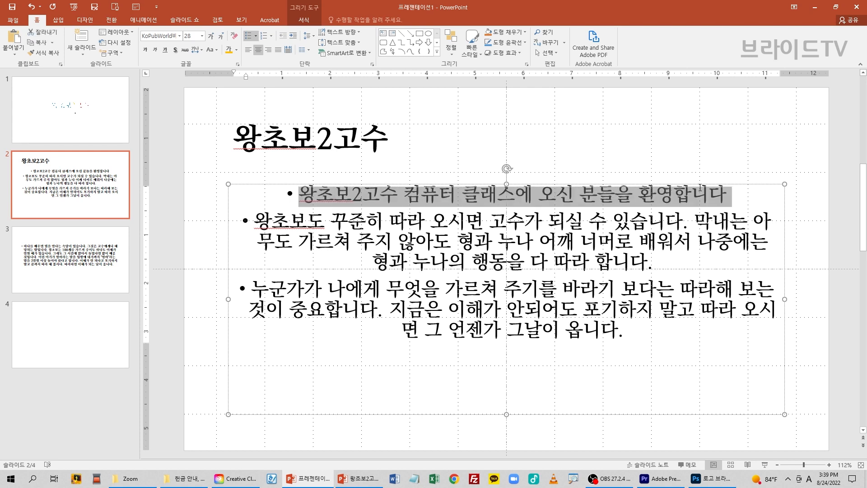
click(248, 53)
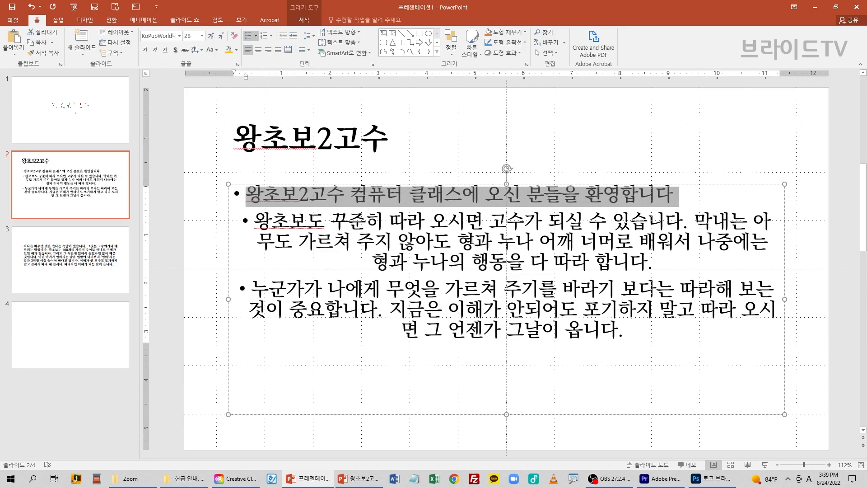
click(474, 242)
- Select all of the body text on slide 2 and left-align it
drag(246, 194, 633, 339)
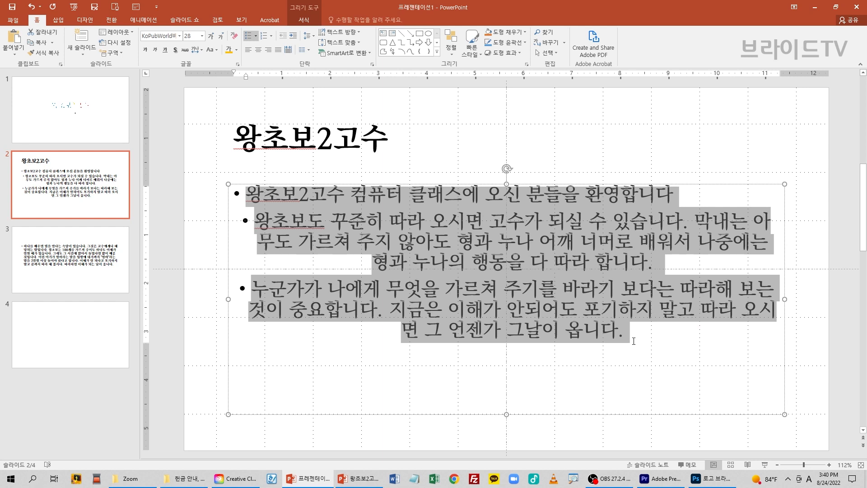
click(633, 341)
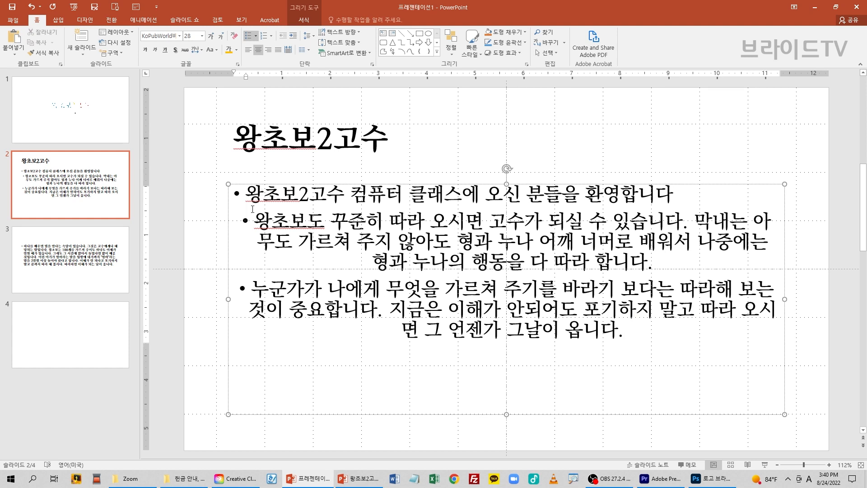
click(409, 225)
key(ctrl+a)
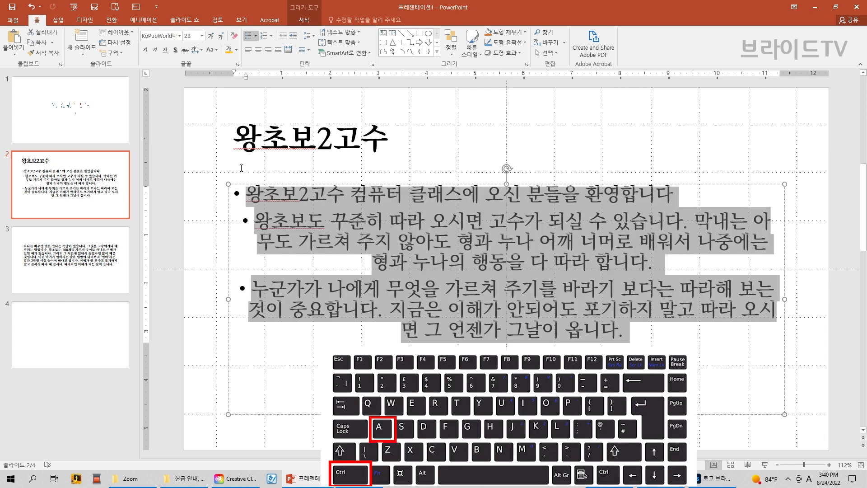
click(359, 253)
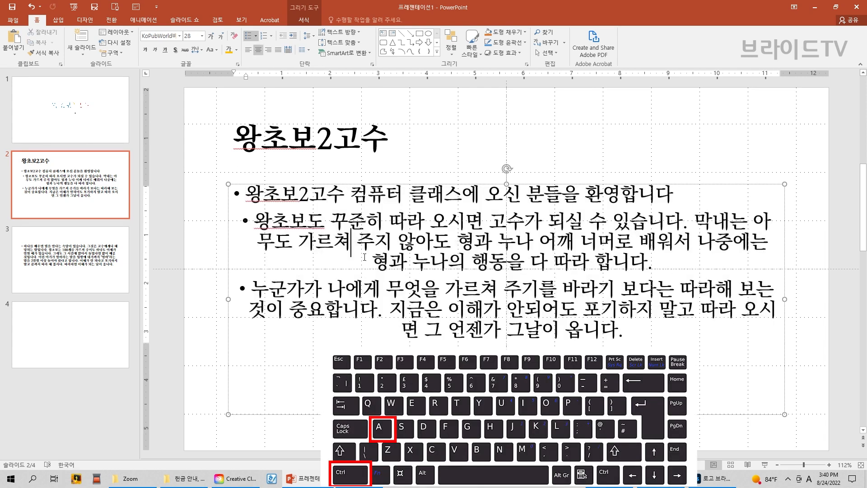
key(ctrl+a)
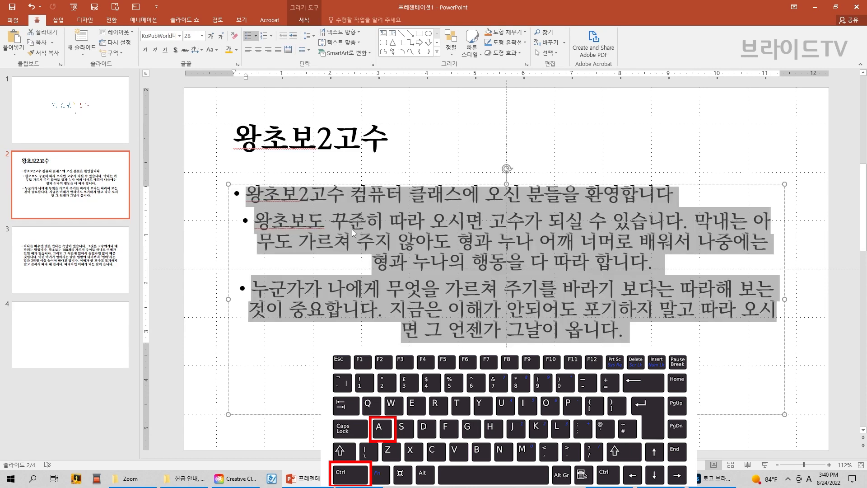
click(248, 51)
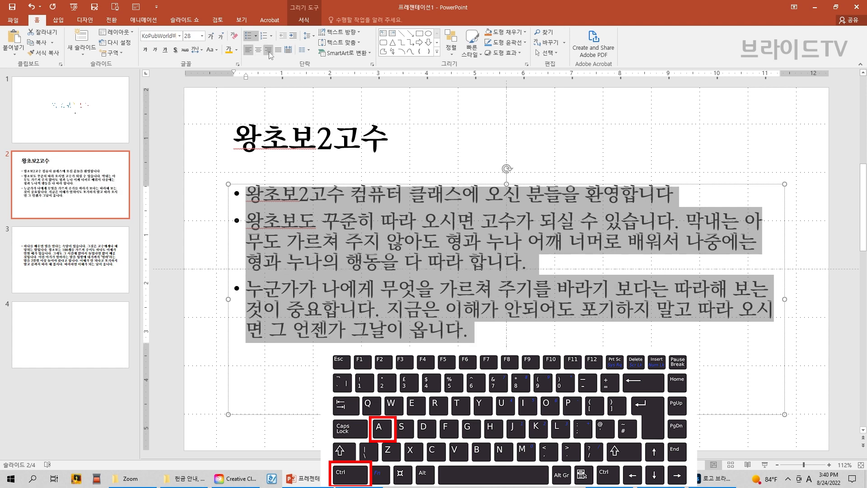
- Try right and center alignment on all of slide 2's body text and return it to left alignment
click(269, 50)
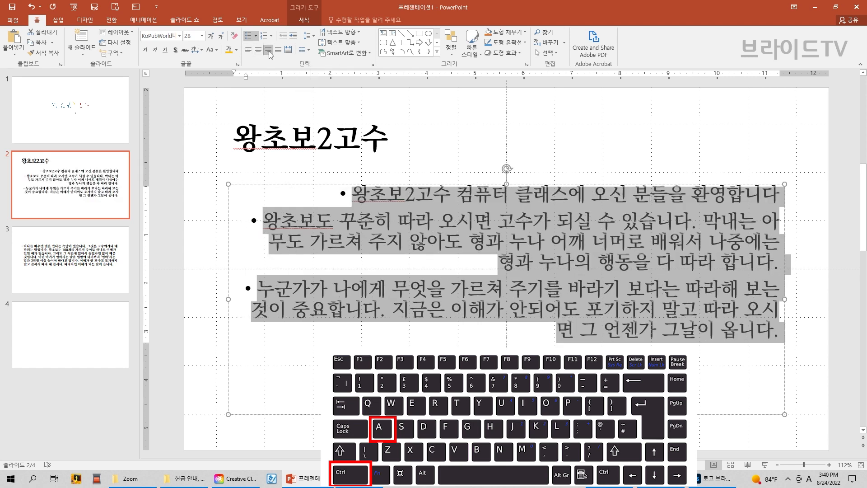
click(260, 49)
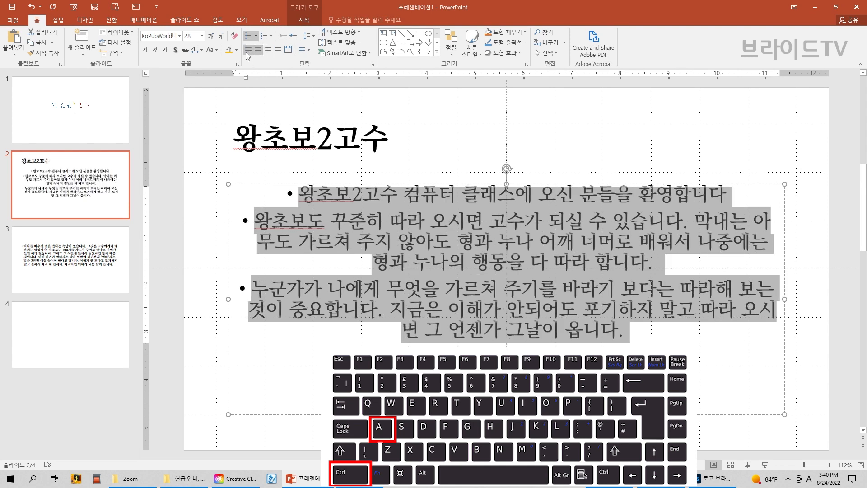
click(247, 51)
click(575, 265)
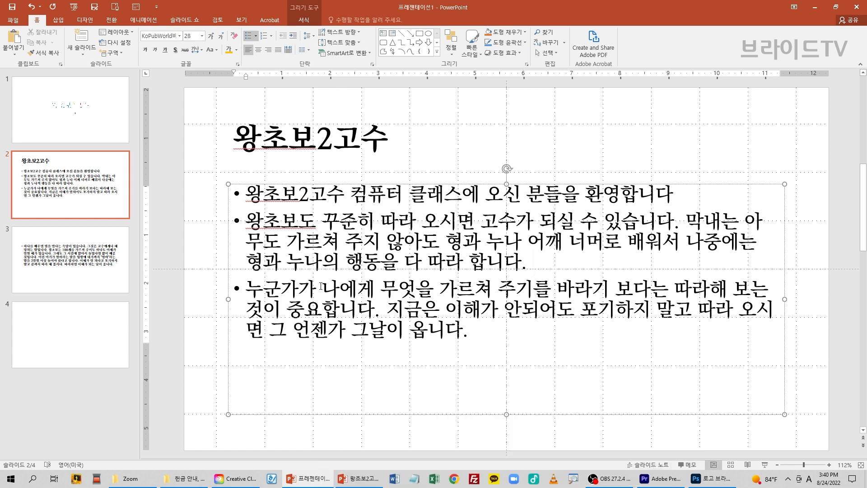
- Color the words "왕초보2고수" in slide 2's first bullet red
click(246, 195)
drag(246, 195, 345, 195)
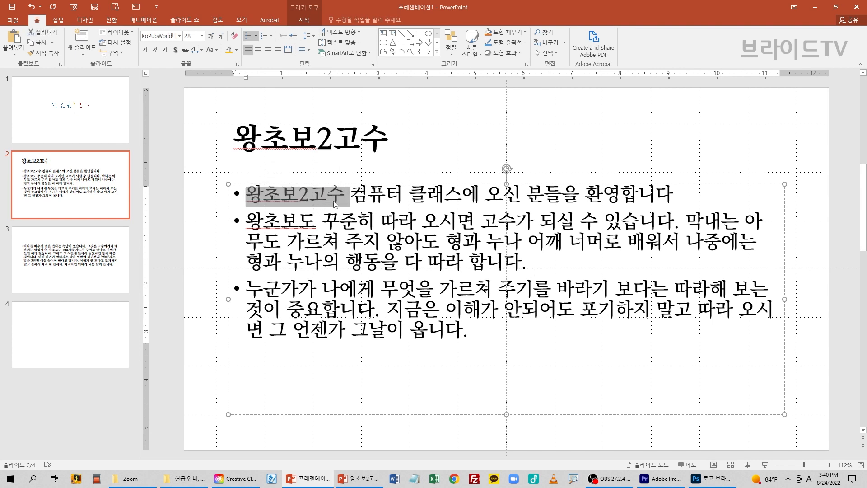
click(237, 51)
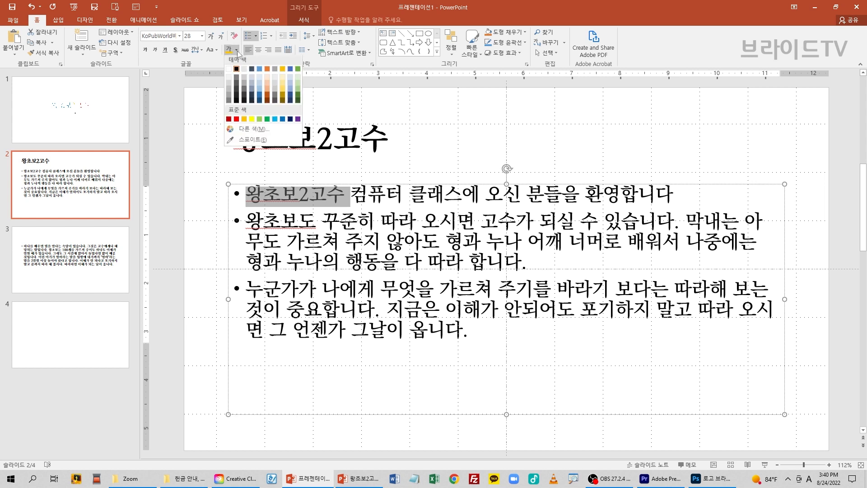
click(236, 120)
click(416, 221)
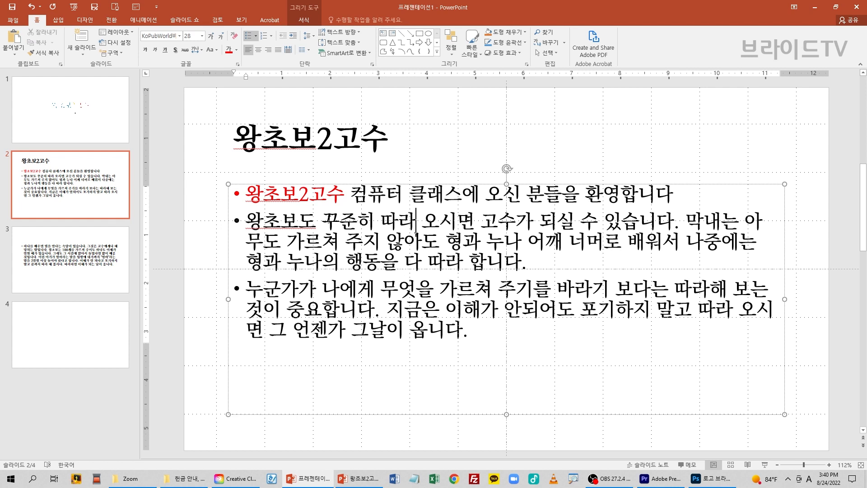
- Color the phrase "꾸준히 따라 오시면" in slide 2's second bullet green
drag(323, 221, 480, 225)
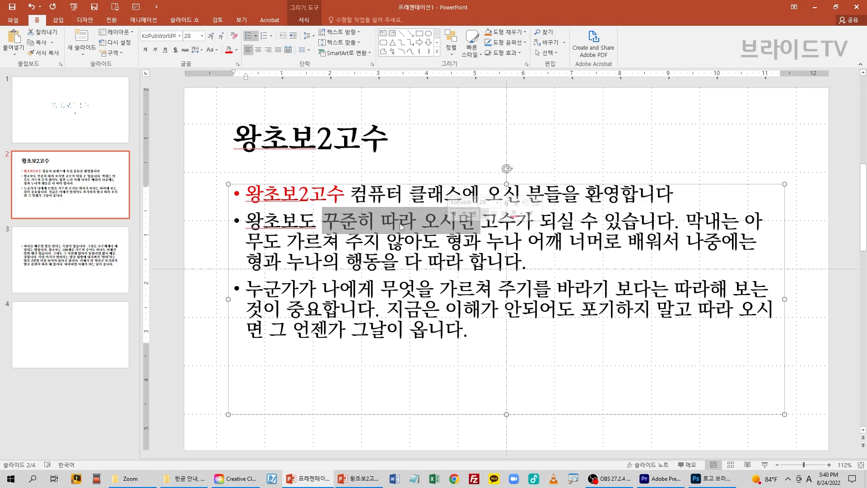
click(237, 51)
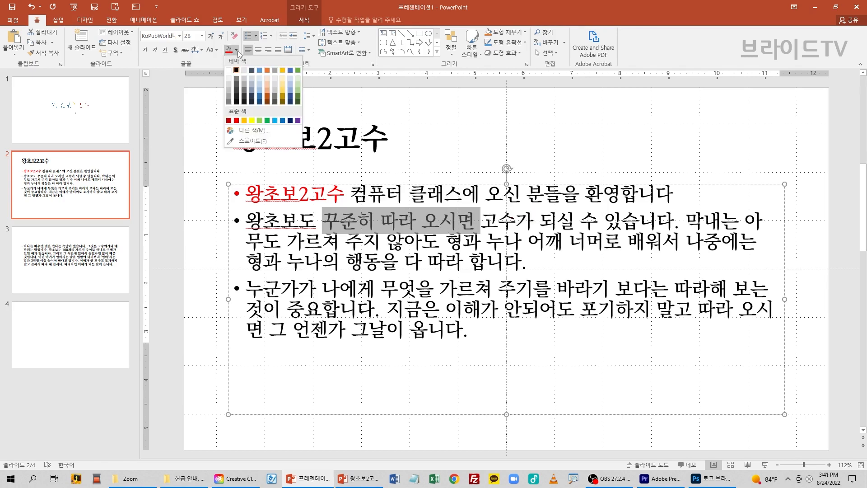
click(268, 120)
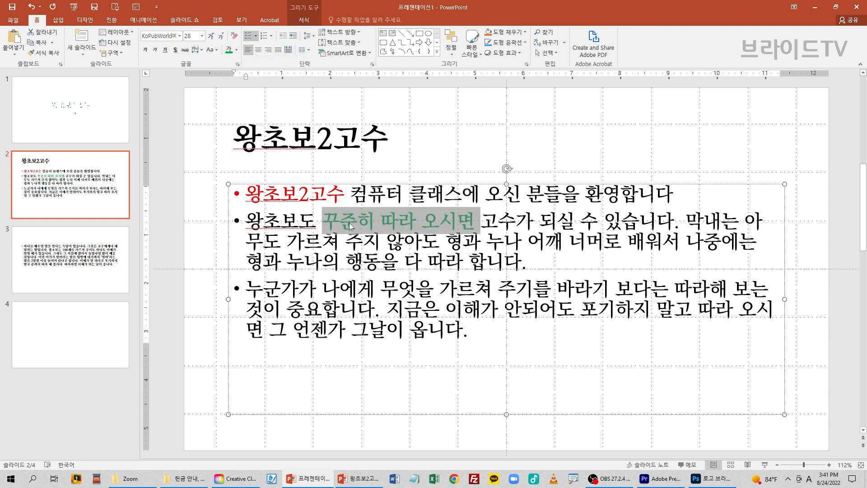
click(516, 291)
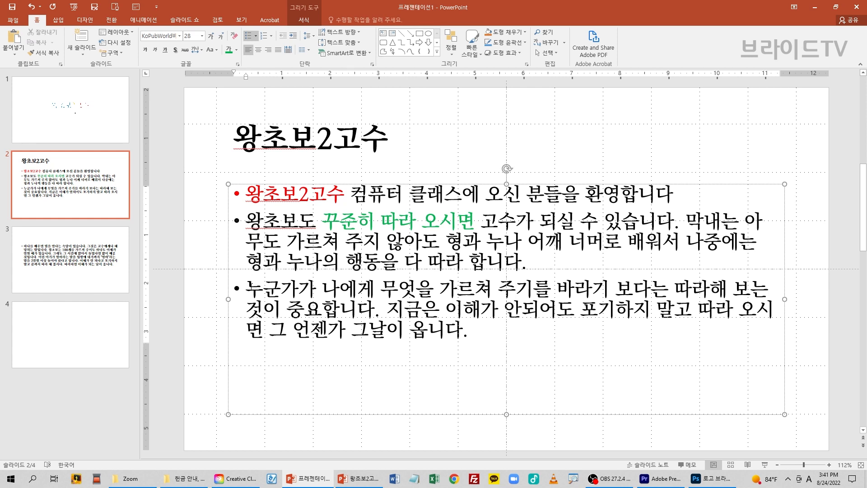
- Select slide 2's whole third bullet and enlarge its font stepwise to 36 pt
click(236, 288)
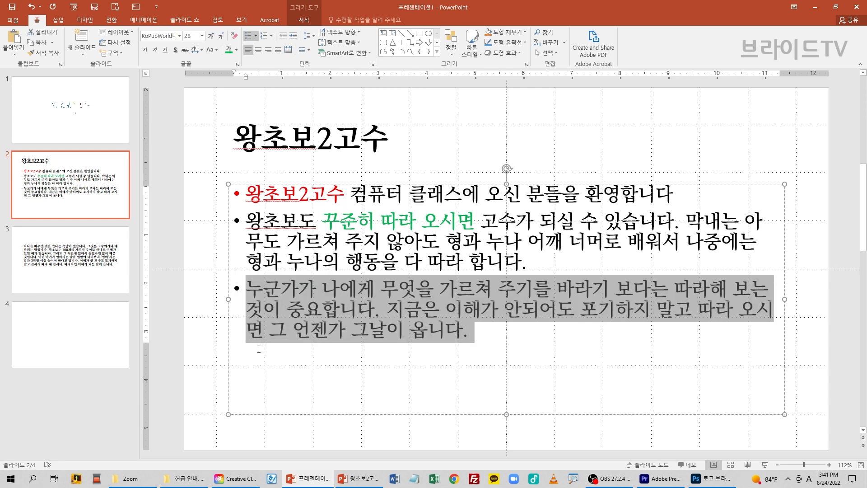
click(202, 36)
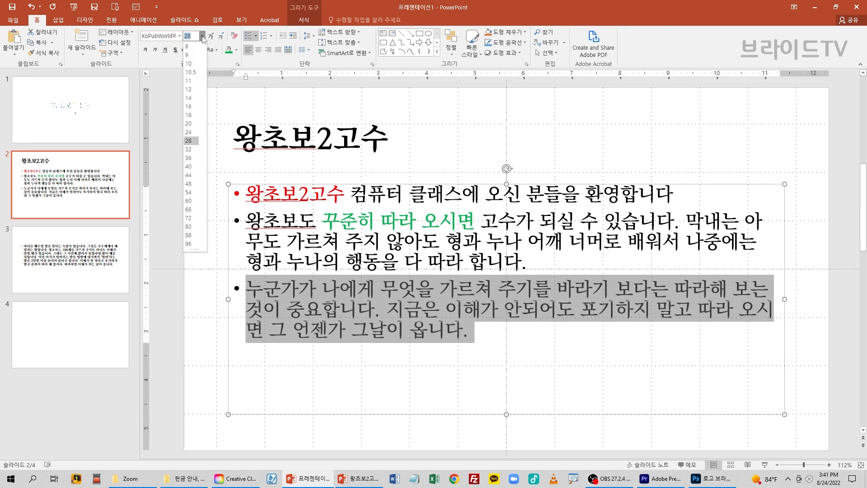
click(202, 36)
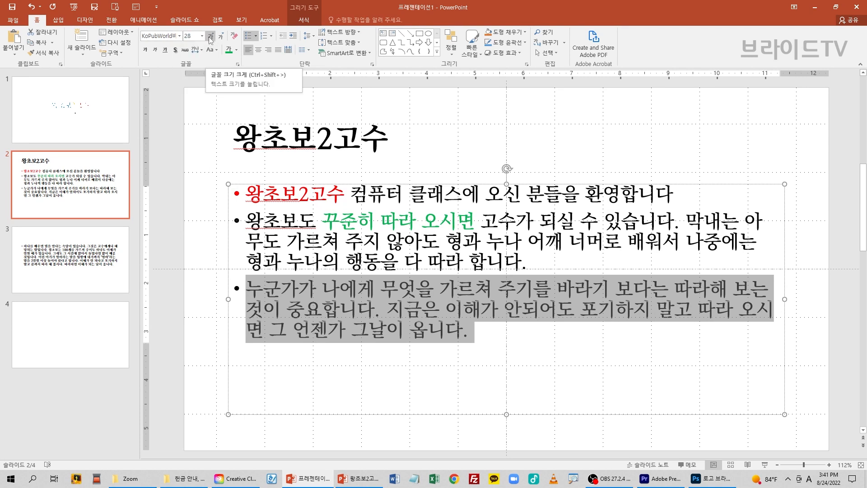
click(211, 36)
click(210, 37)
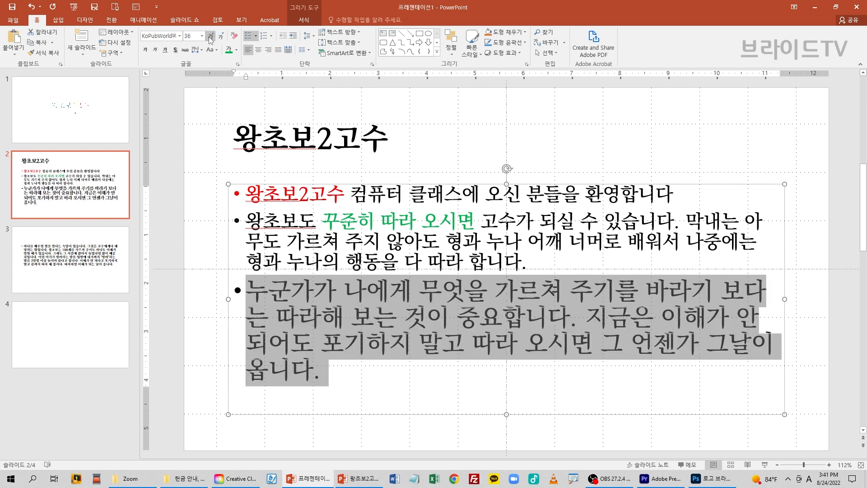
- Reduce the font size of slide 2's third bullet stepwise to 18 pt
click(221, 37)
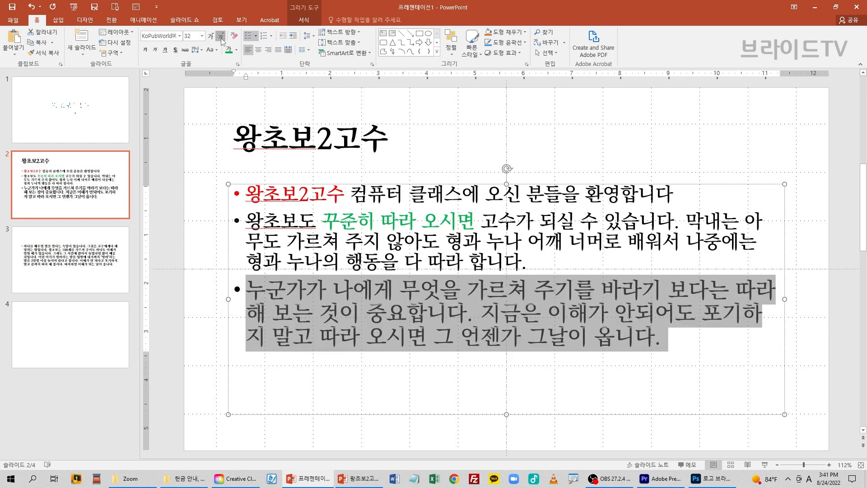
click(221, 37)
click(220, 37)
click(221, 37)
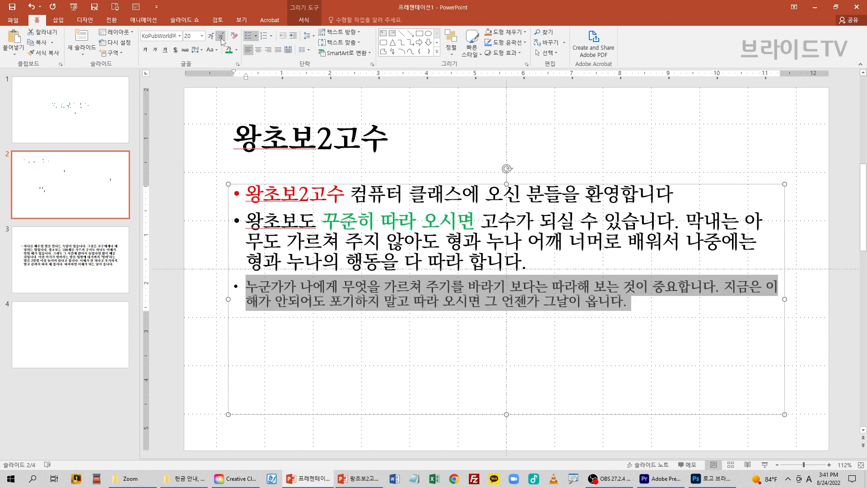
click(221, 37)
click(327, 316)
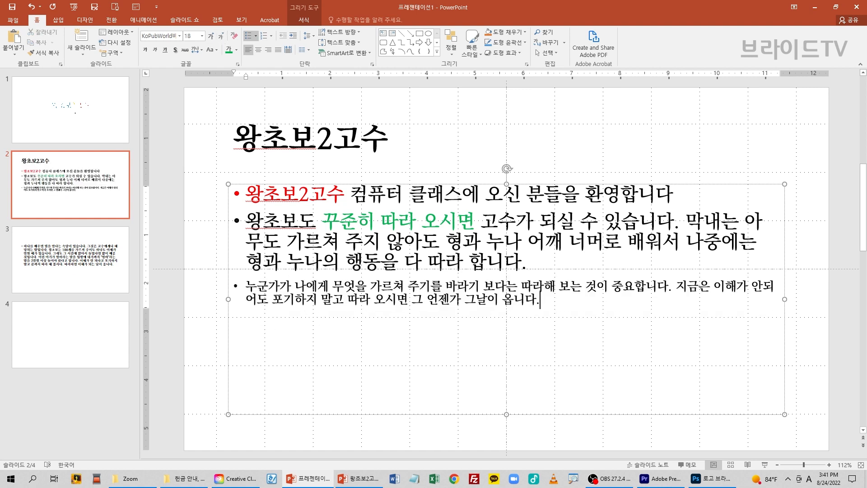
- Set the font size of all body text on slide 2 to 28 pt
click(299, 221)
key(ctrl+a)
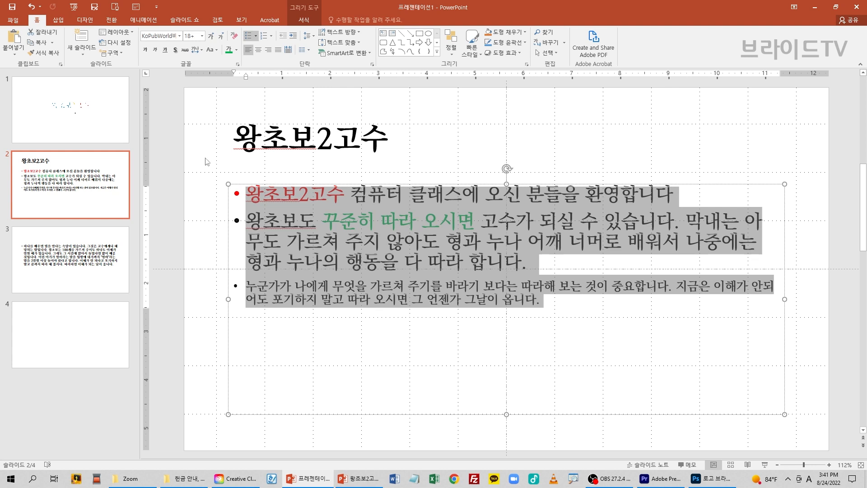
click(202, 36)
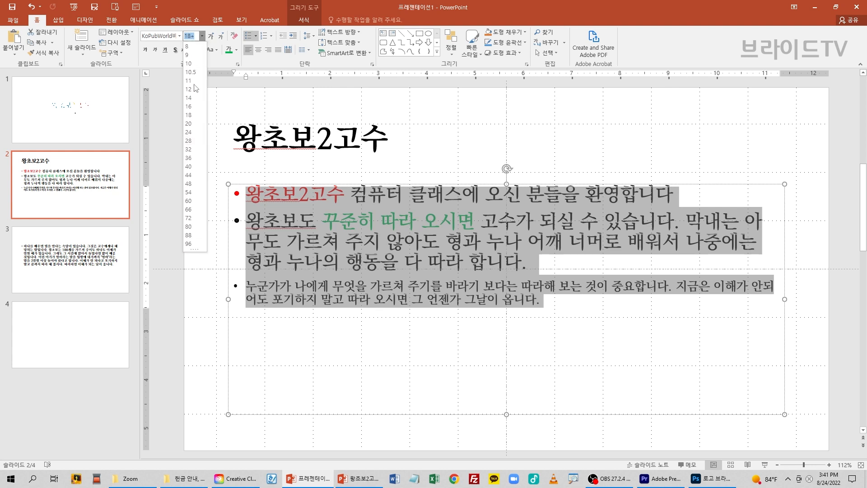
click(189, 141)
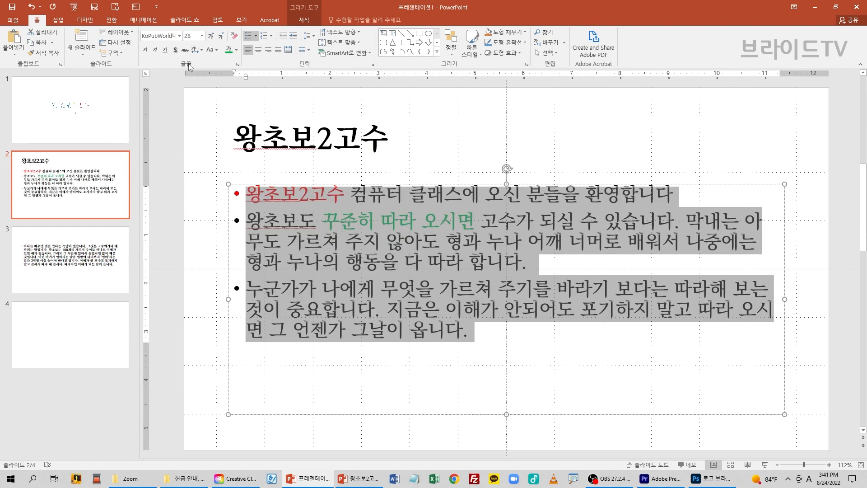
- Enlarge all of slide 2's body text to 32 pt, try 40 pt, and set it back to 32 pt
click(202, 36)
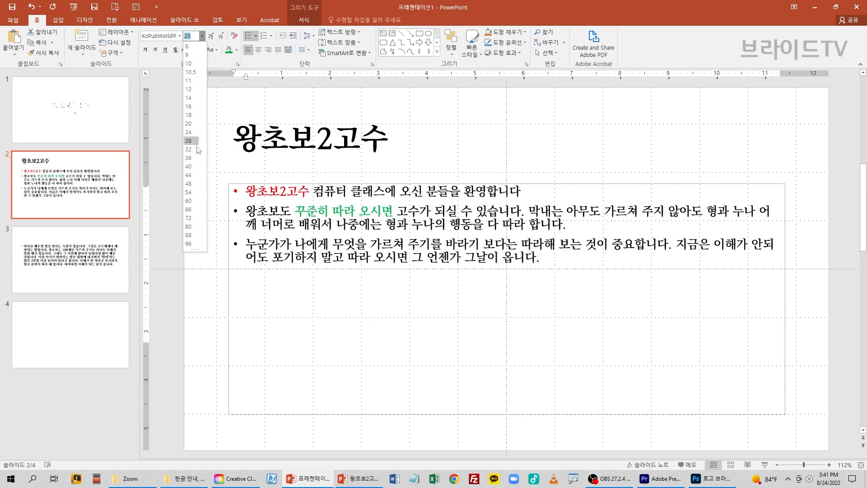
click(195, 149)
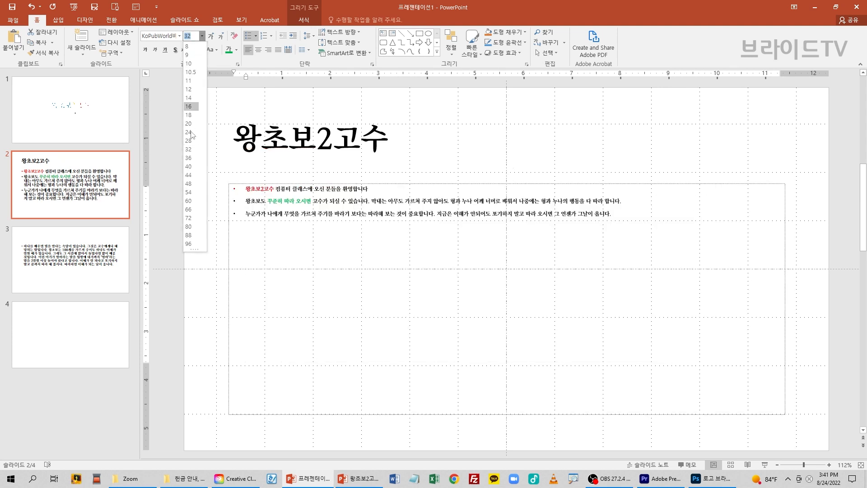
click(193, 170)
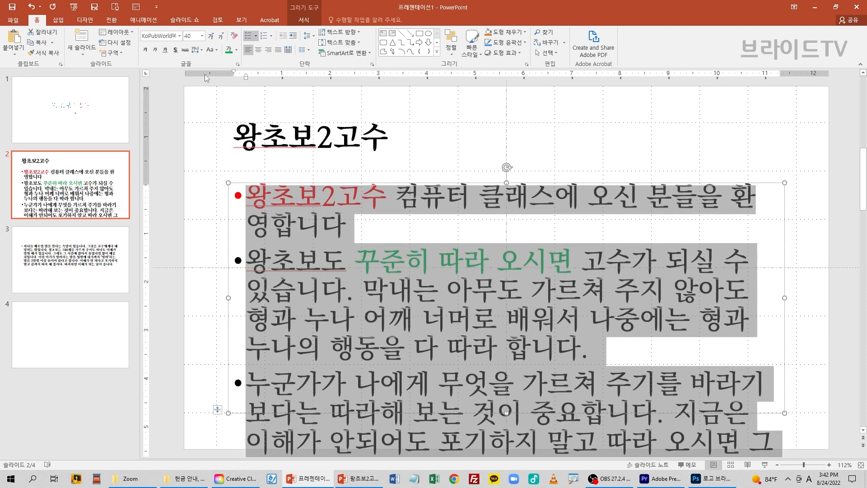
click(203, 36)
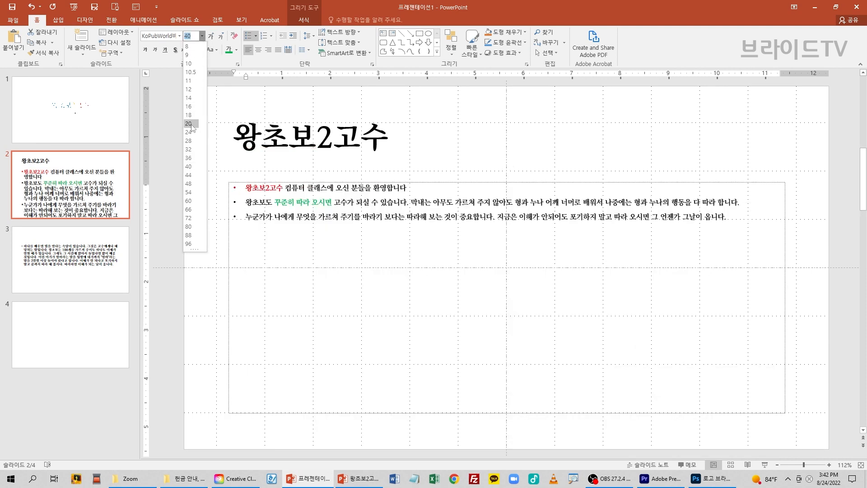
click(193, 150)
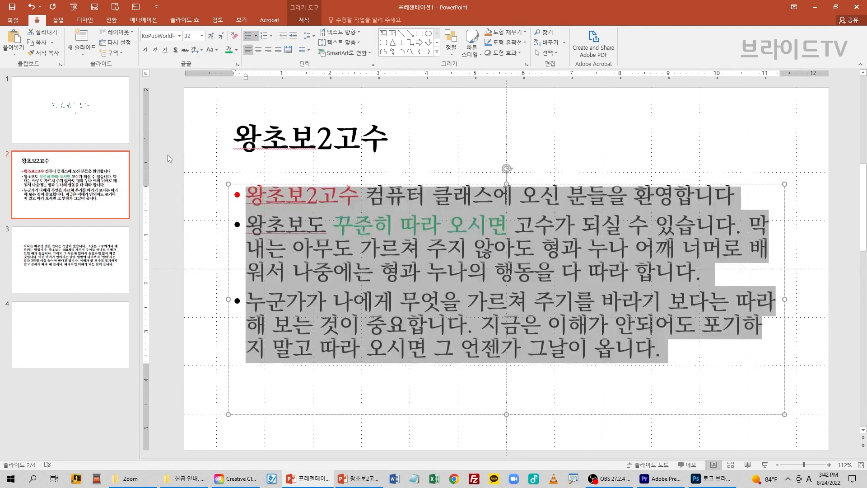
click(167, 155)
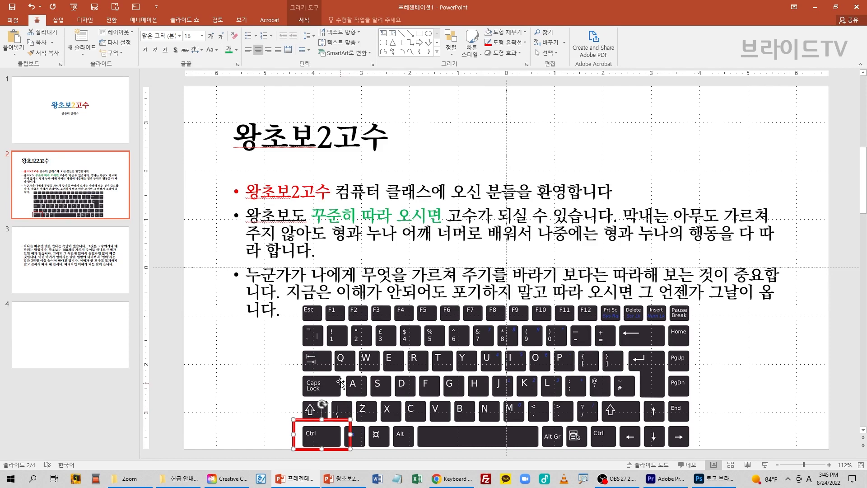
- Draw a red rectangle around the A key in slide 2's keyboard picture
key(Escape)
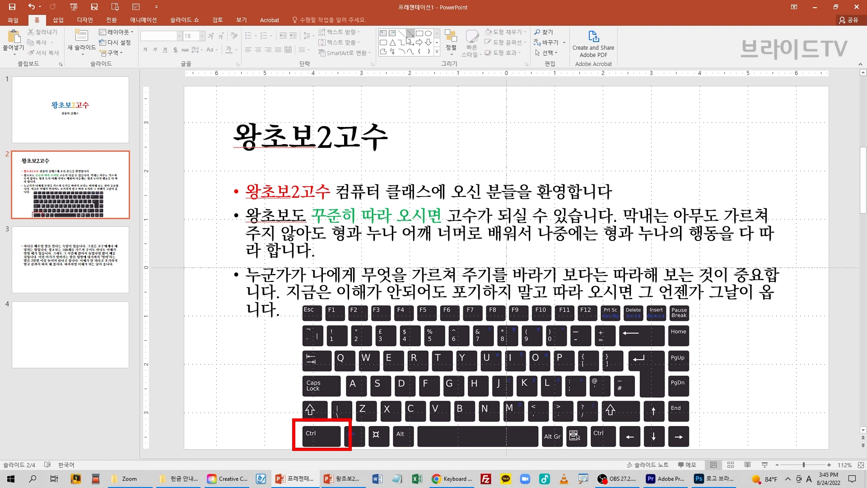
click(419, 33)
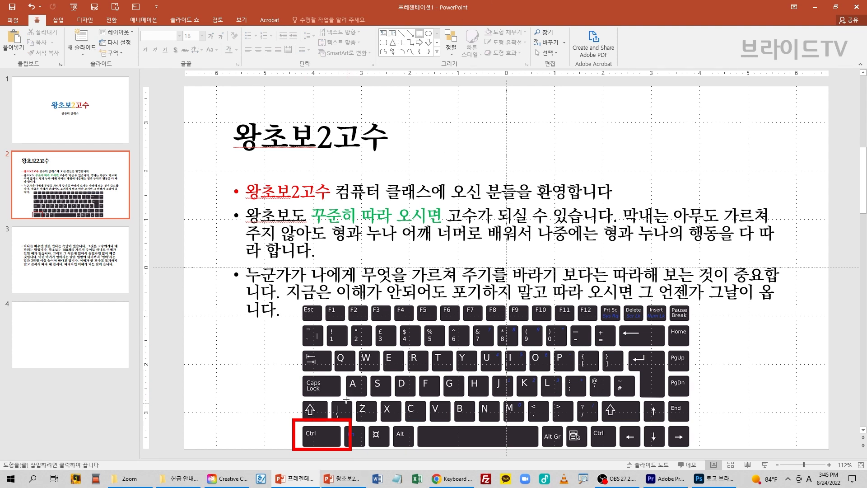
mouse_move(344, 372)
mouse_down()
mouse_move(377, 404)
mouse_move(370, 399)
mouse_up()
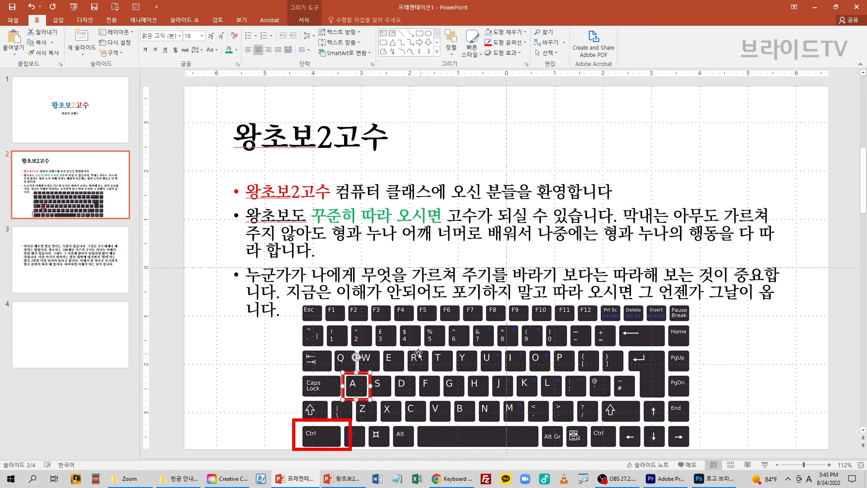
- Select all of slide 2's body text, reduce its font size one step, enlarge it one step, and deselect it
click(330, 233)
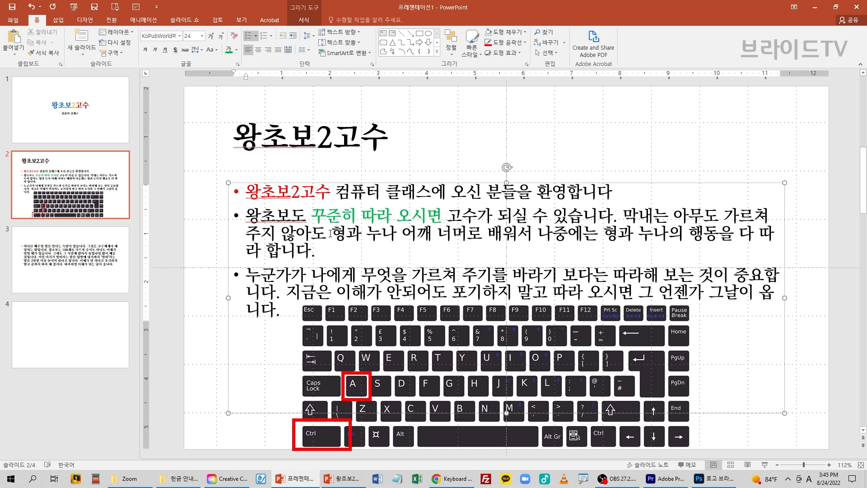
key(ctrl+a)
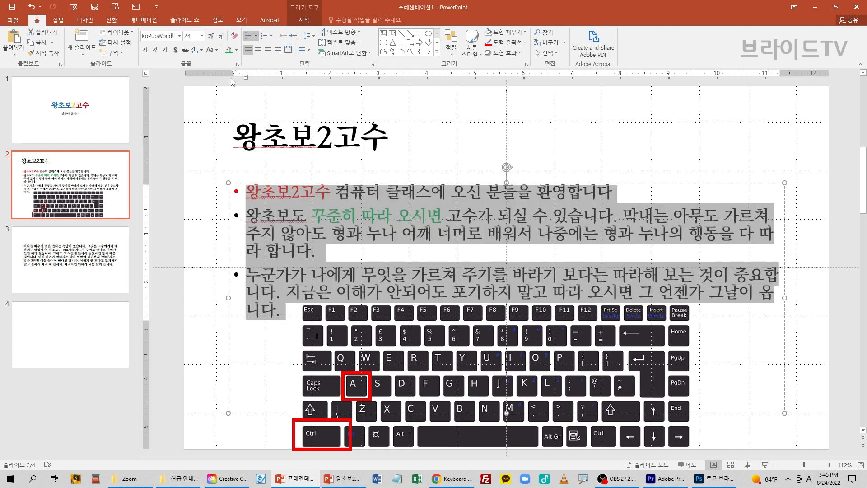
click(219, 37)
click(210, 38)
click(177, 181)
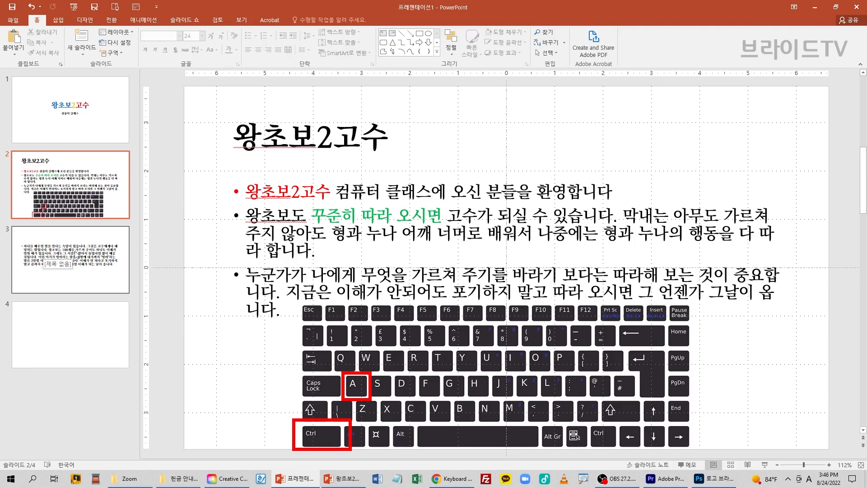
- Copy the phrase "왕초보는 100개를 가르쳐 주어도" from the paragraph on slide 3
click(45, 257)
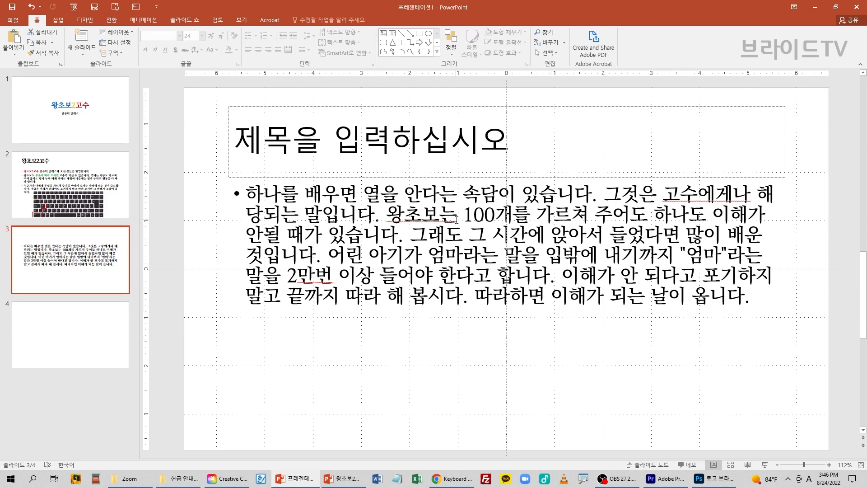
click(472, 235)
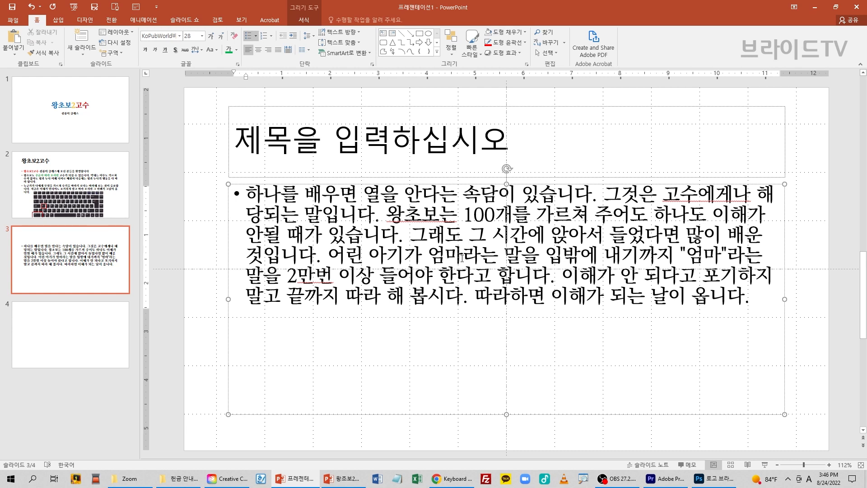
click(387, 214)
shift+click(643, 217)
click(394, 218)
drag(387, 216, 625, 208)
key(ctrl+c)
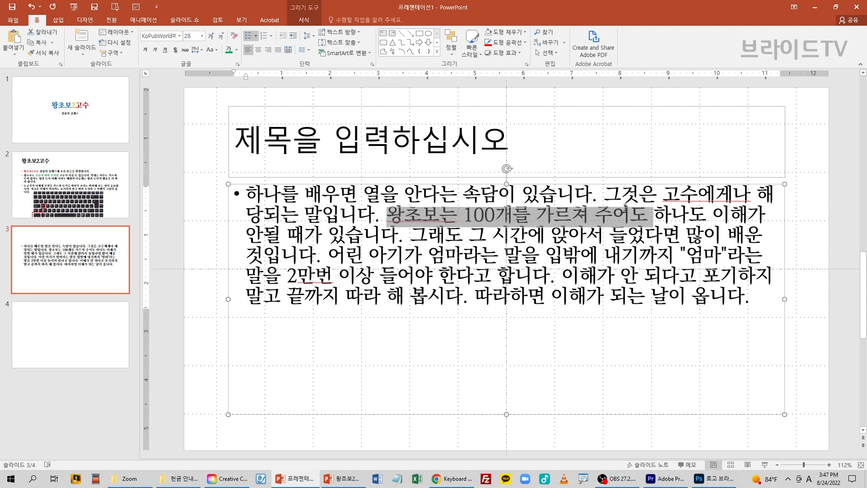
right_click(473, 217)
right_click(437, 218)
right_click(570, 216)
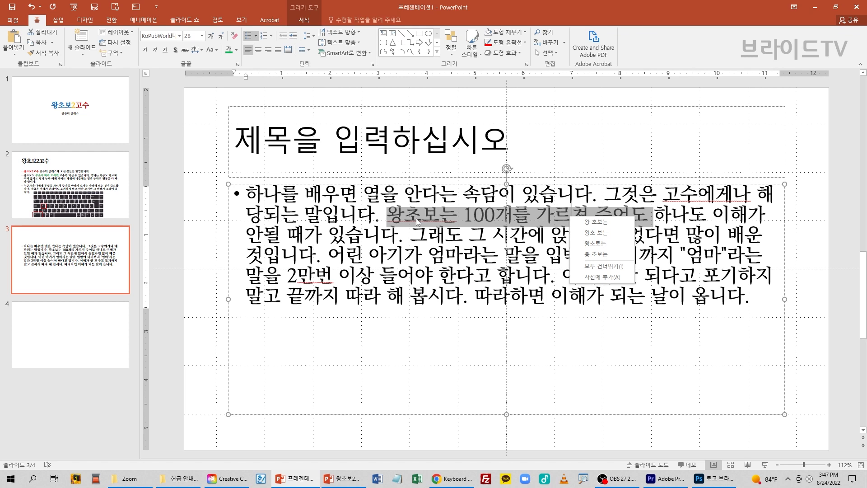
click(403, 215)
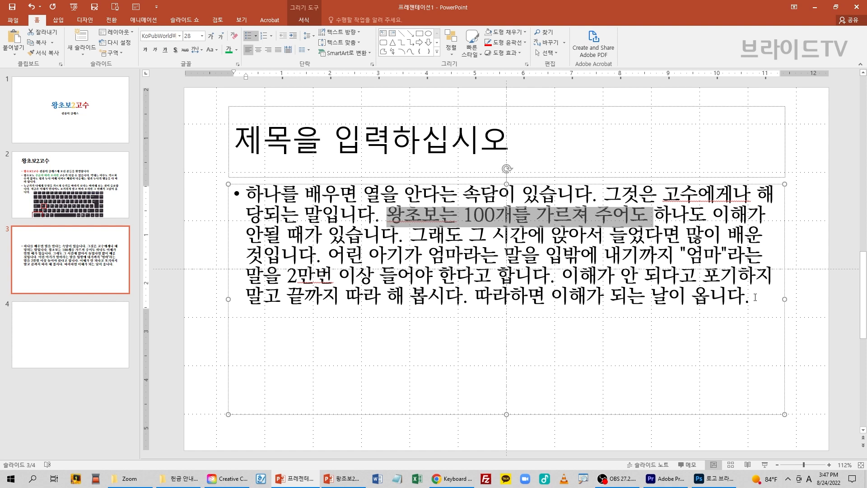
- Paste the copied phrase as a new bullet below slide 3's paragraph
click(768, 316)
key(Return)
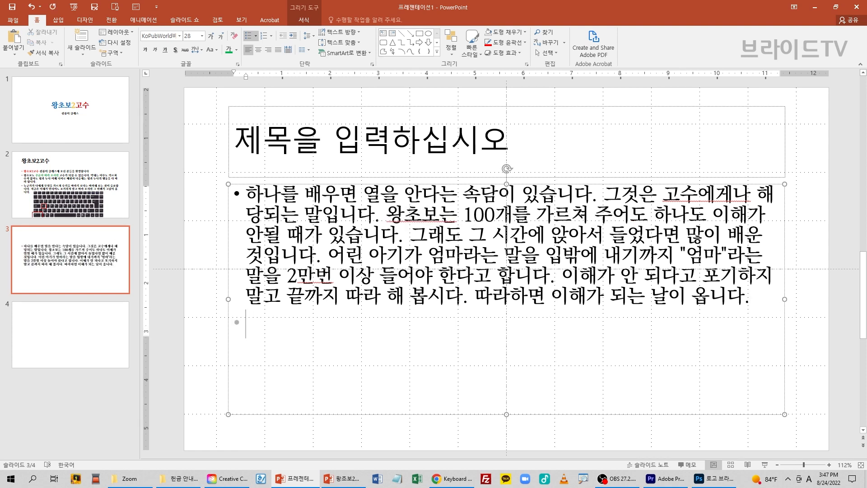
key(ctrl+v)
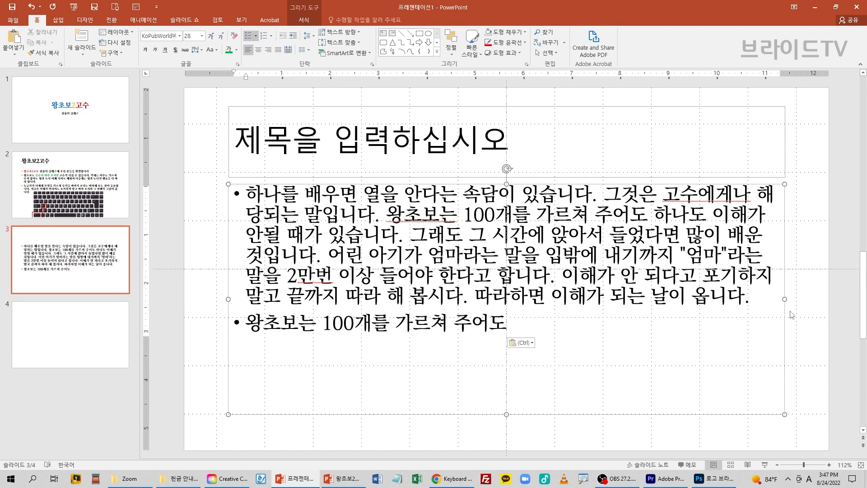
- Trim the pasted bullet on slide 3 from its end down to "왕초보는"
key(BackSpace)
key(BackSpace)
key(BackSpace)
key(BackSpace)
key(BackSpace)
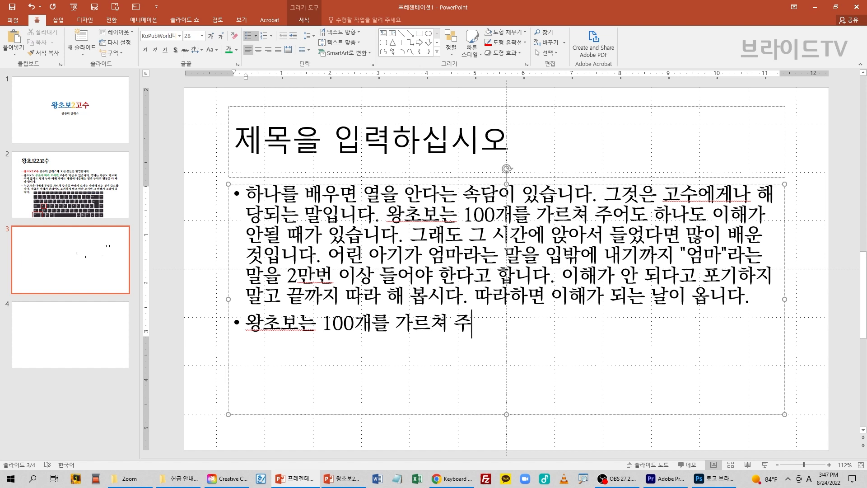
key(BackSpace)
key(BackSpace)
key(BackSpace)
key(BackSpace)
key(BackSpace)
key(BackSpace)
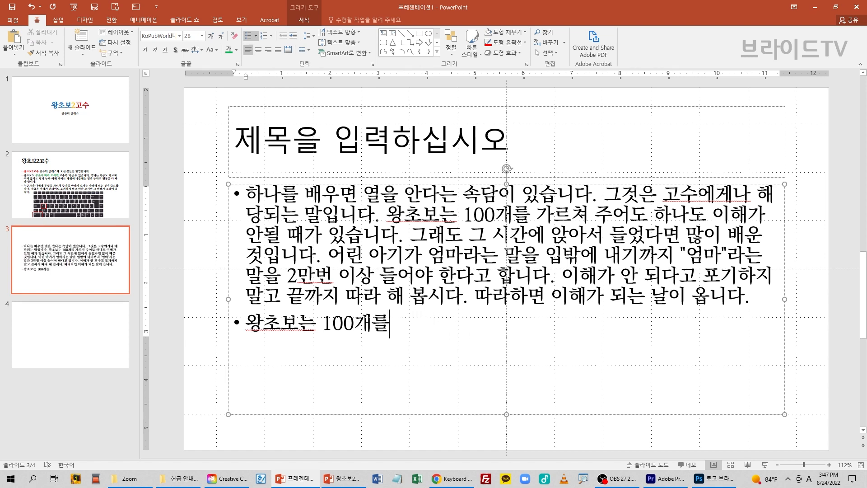
key(BackSpace)
key(BackSpace)
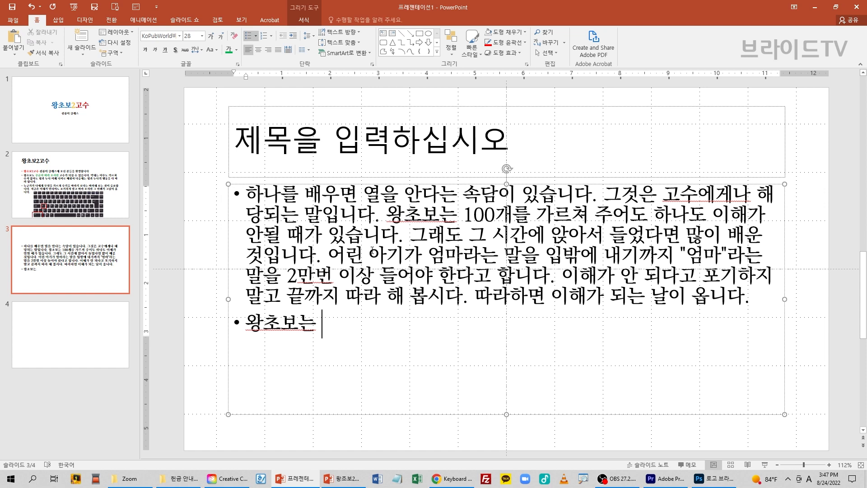
- Delete slide 3's empty title placeholder and extend the body text box upward into its space
click(507, 107)
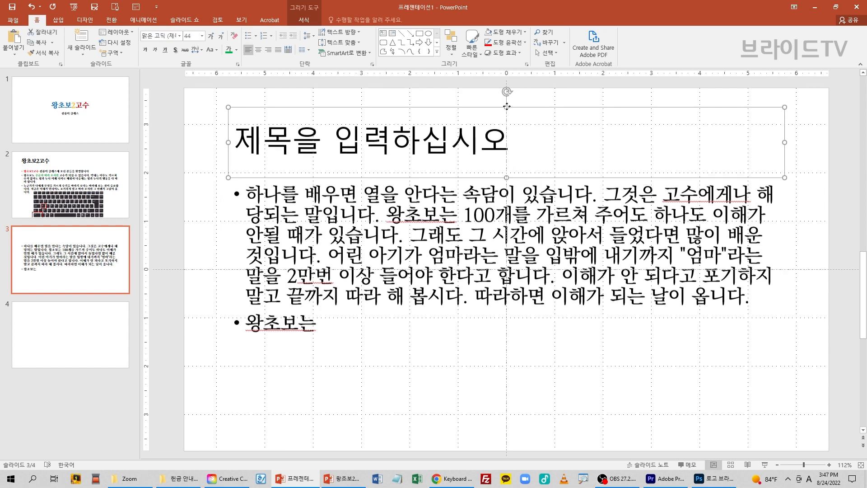
key(Delete)
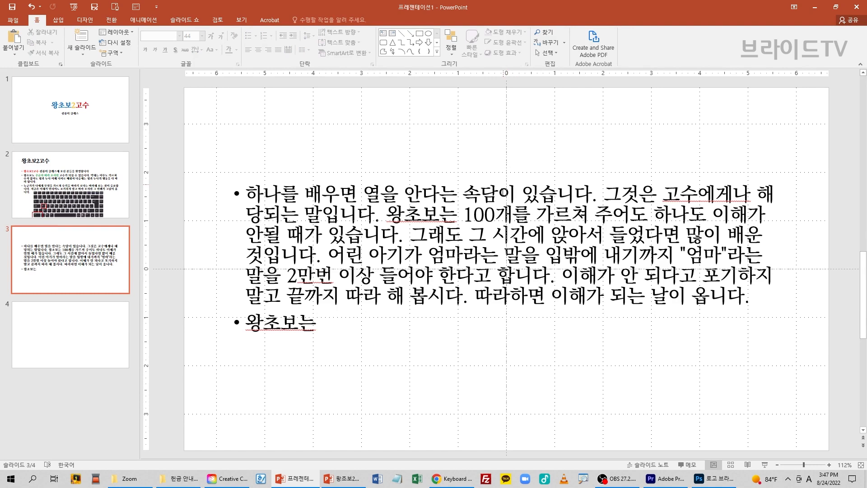
click(515, 185)
mouse_move(515, 185)
mouse_down()
mouse_move(506, 183)
mouse_move(501, 118)
mouse_up()
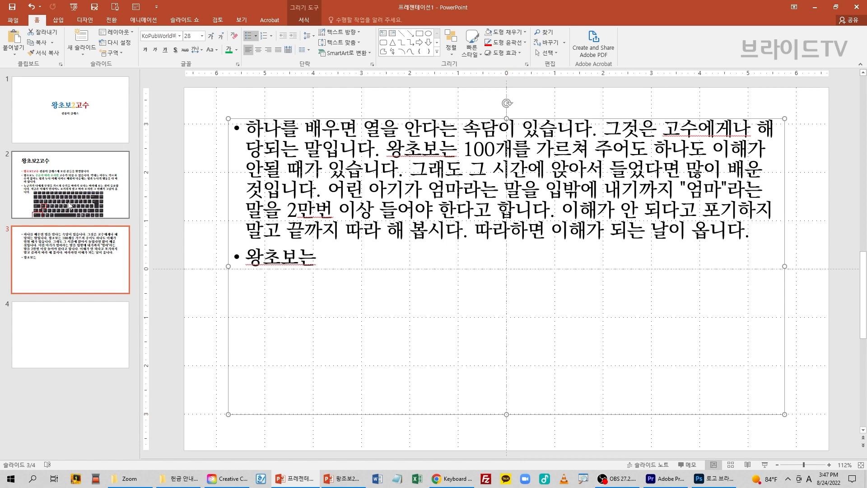
- Copy the keyboard picture from slide 2 onto slide 3 and nudge it slightly upward
click(70, 206)
click(486, 407)
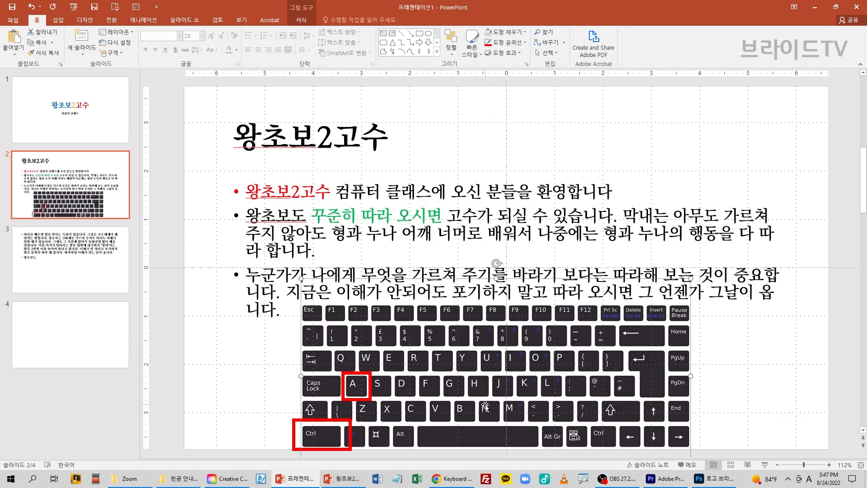
key(Page_Down)
key(ctrl+v)
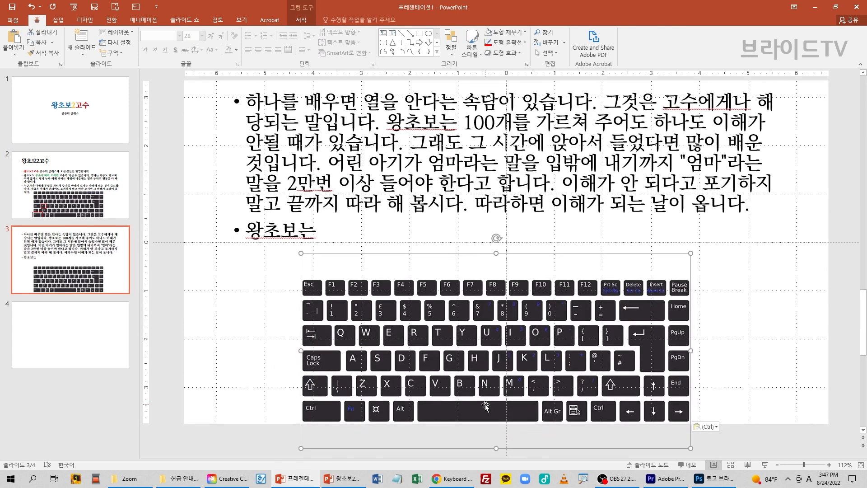
key(Up)
key(Up)
key(Up)
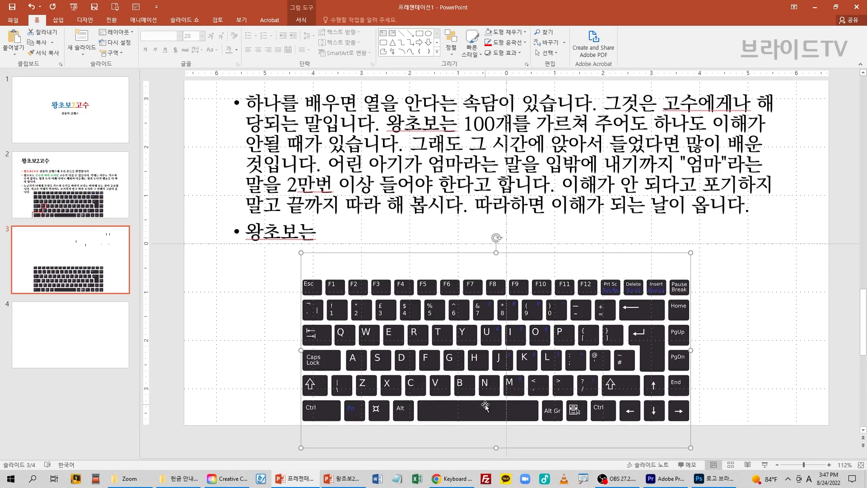
key(Up)
key(Up)
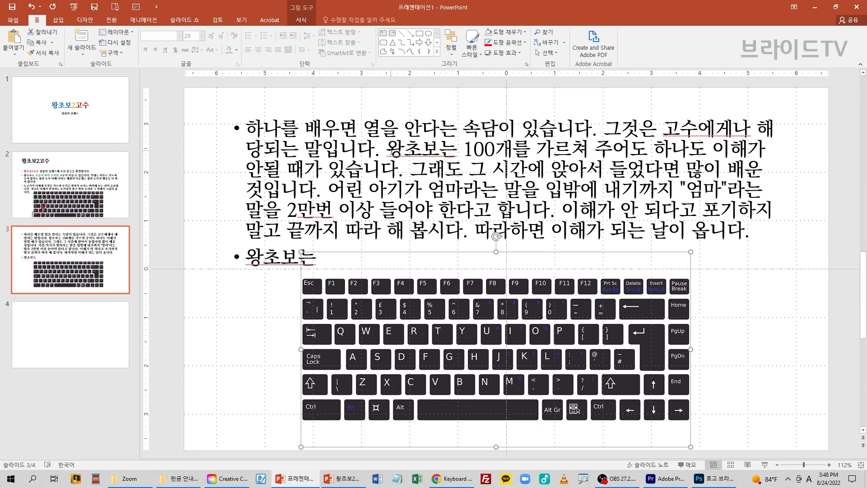
- Select "왕초보는 100개를" in slide 3's paragraph, and draw a red rectangle around the keyboard picture's left Ctrl key
click(387, 150)
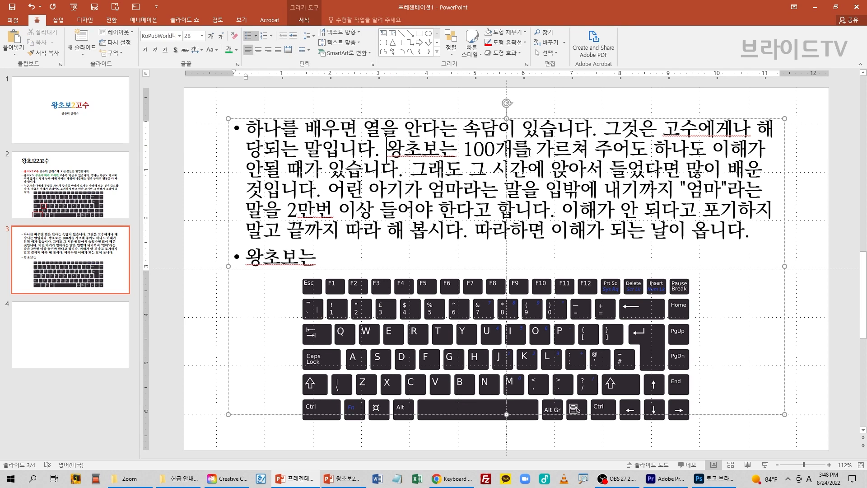
shift+click(530, 151)
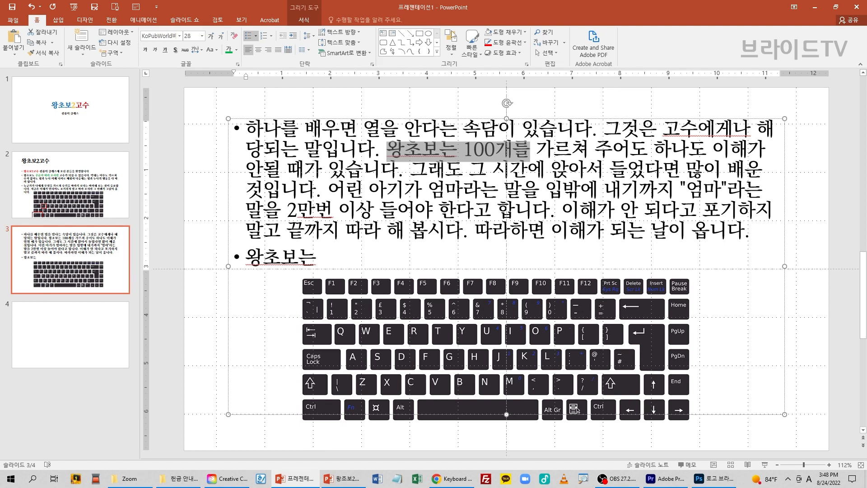
click(420, 33)
drag(296, 395, 346, 426)
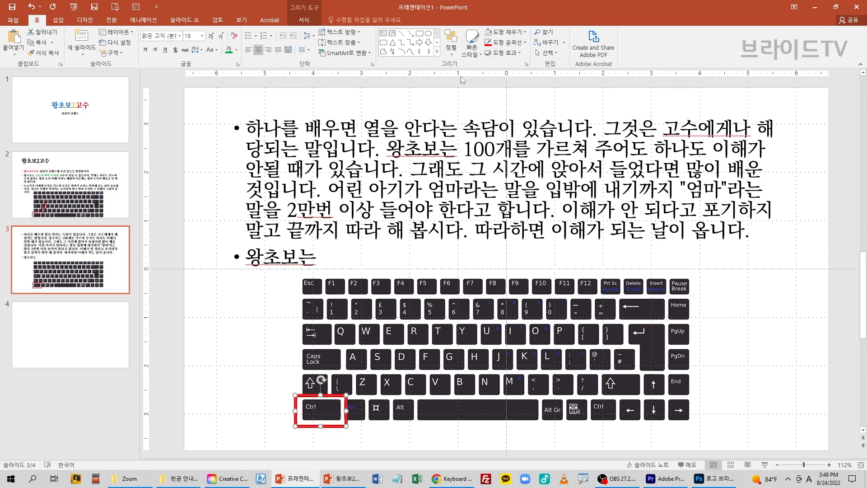
- Draw a red rectangle around the C key in slide 3's keyboard picture and delete it
click(419, 33)
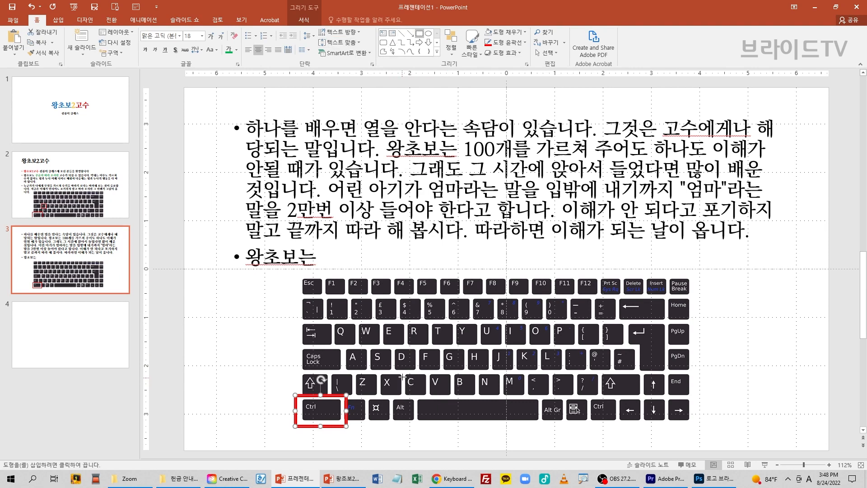
mouse_move(402, 369)
mouse_down()
mouse_move(417, 397)
mouse_move(431, 401)
mouse_up()
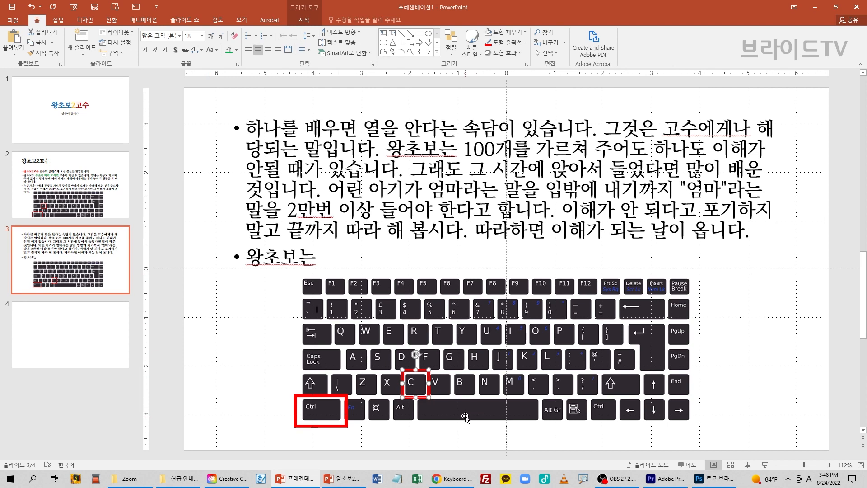
key(Delete)
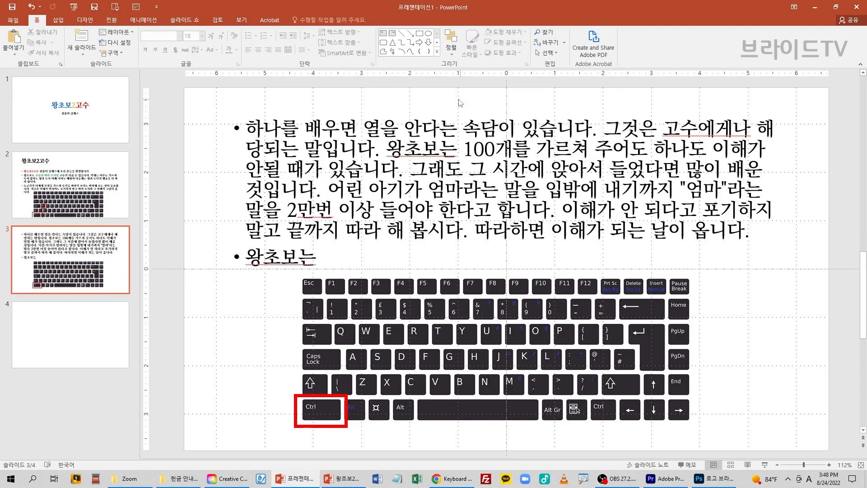
- Draw a red rectangle around the V key in slide 3's keyboard picture and delete it
click(419, 33)
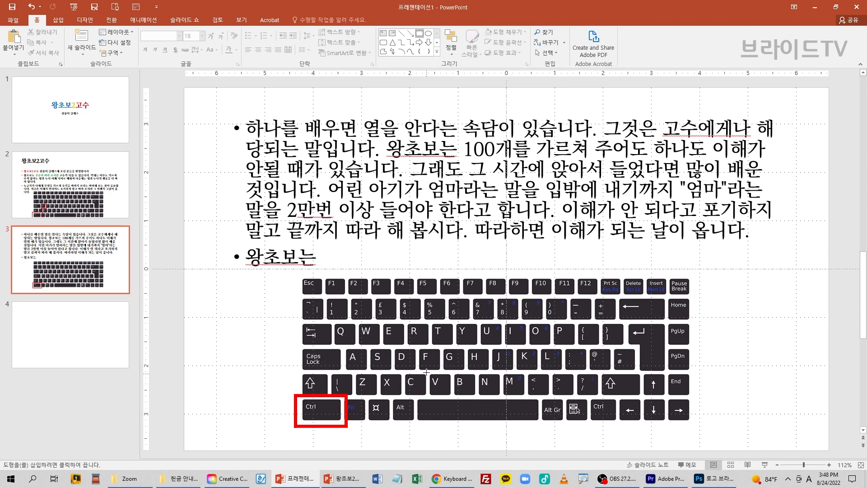
drag(424, 370, 454, 399)
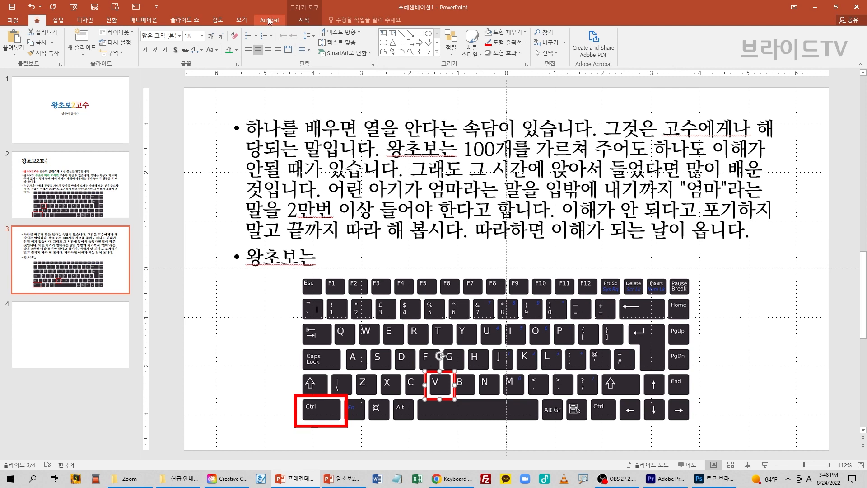
key(Delete)
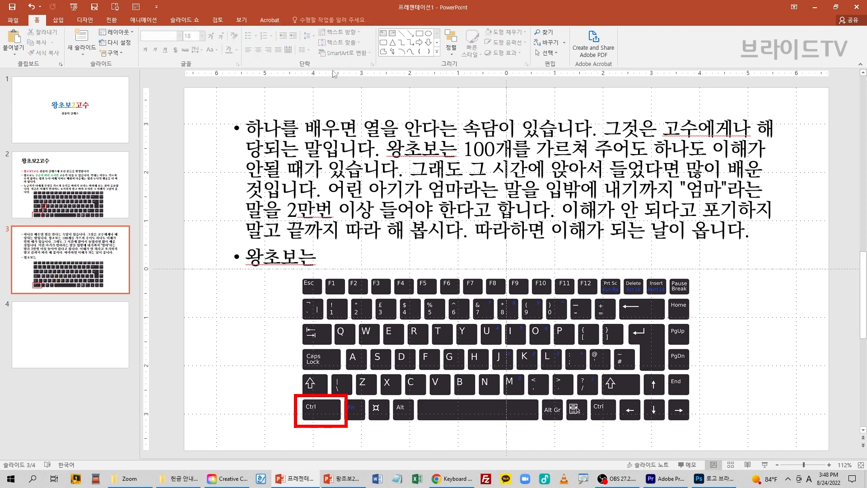
- Copy the word "엄마" from "엄마라는" in slide 3's paragraph
click(448, 168)
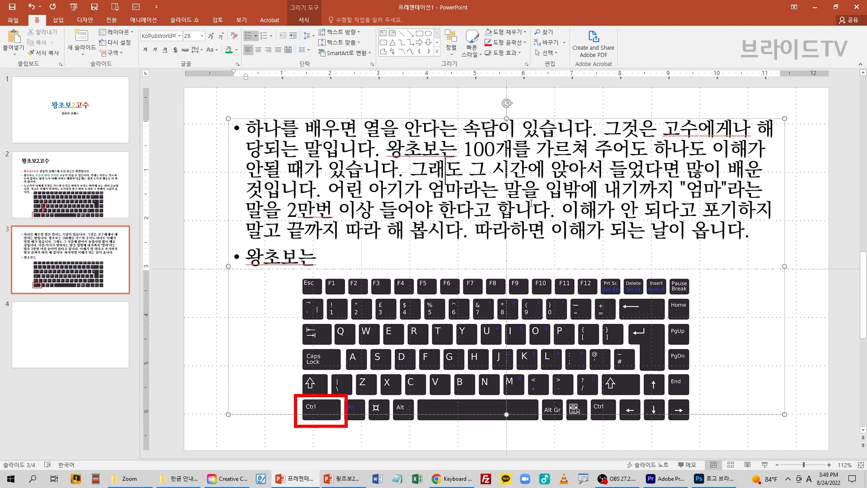
drag(428, 189, 463, 196)
key(ctrl+c)
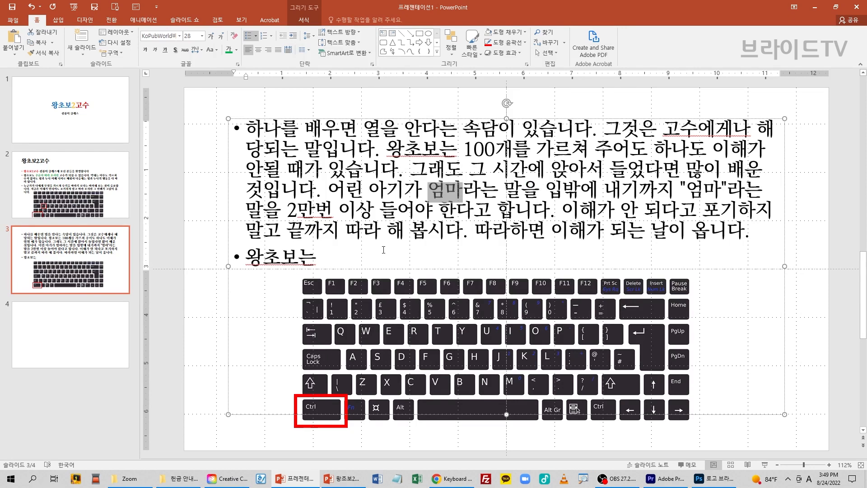
- Replace "왕초보는" in slide 3's second bullet with the copied word "엄마" pasted four times
click(335, 257)
click(263, 258)
key(Right)
key(Right)
key(Right)
key(BackSpace)
key(BackSpace)
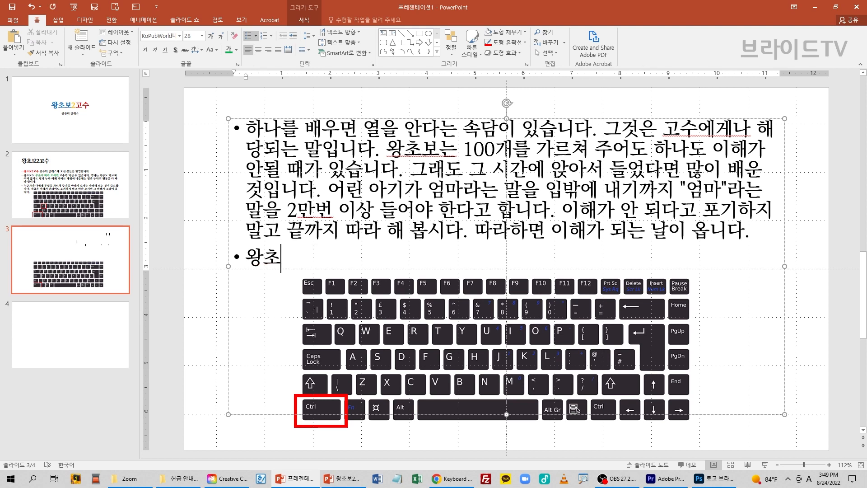
key(BackSpace)
key(BackSpace)
key(ctrl+v)
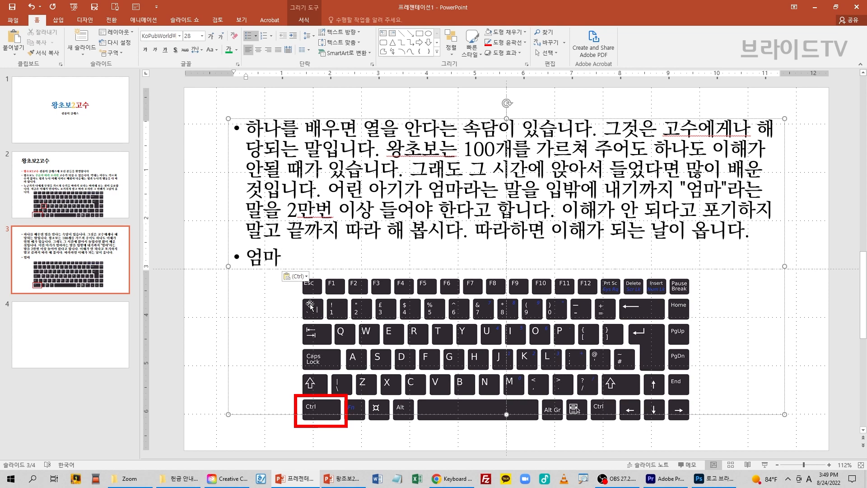
key(ctrl+v)
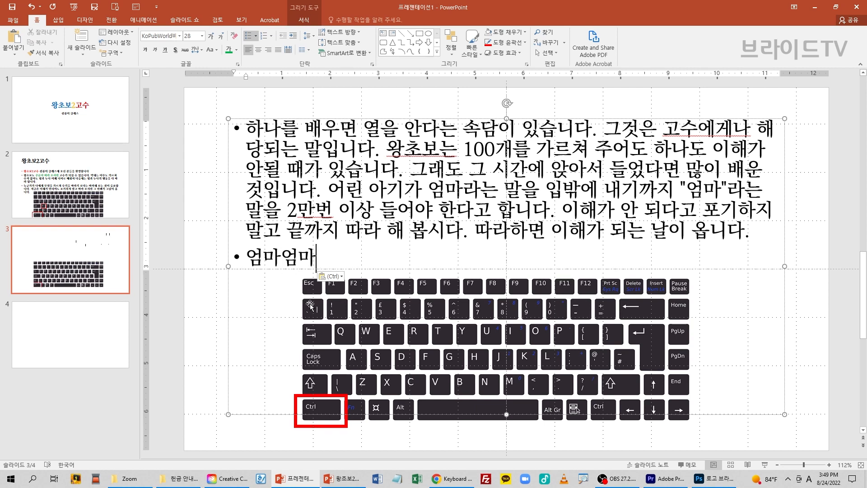
key(ctrl+v)
key(ctrl+v)
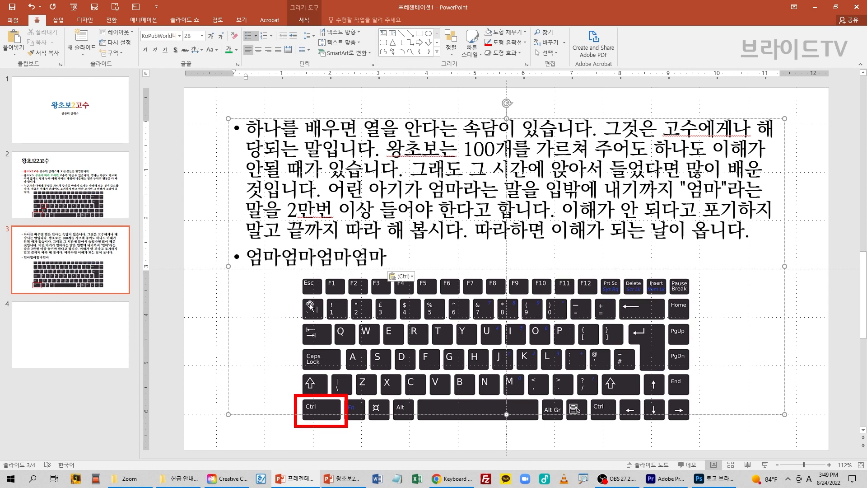
- Separate the four repeated words in slide 3's second bullet with commas and spaces, giving "엄마, 엄마, 엄마, 엄마"
key(Left)
key(Left)
key(Left)
key(Left)
key(Left)
key(Left)
key(Right)
key(Right)
key(Right)
key(Right)
key(Left)
key(Left)
key(Left)
key(Left)
key(Left)
key(Left)
key(Left)
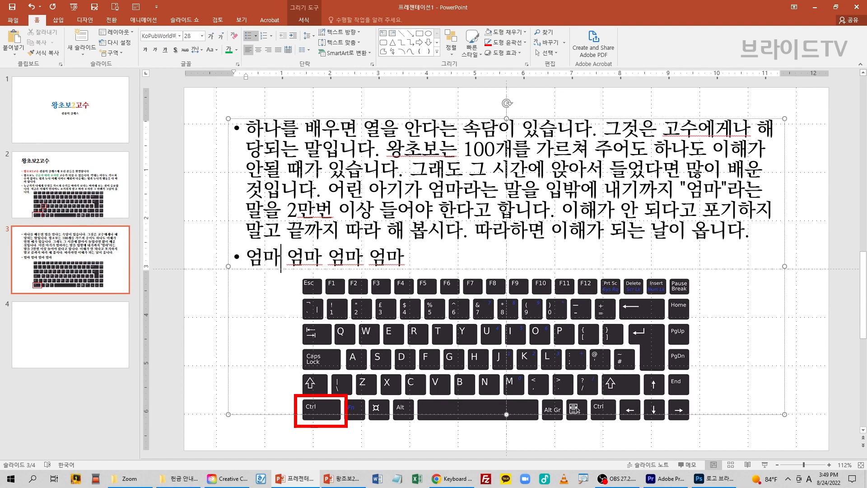
text(,)
key(Right)
key(Right)
key(Right)
text(,)
key(Right)
key(Right)
key(Right)
text(,)
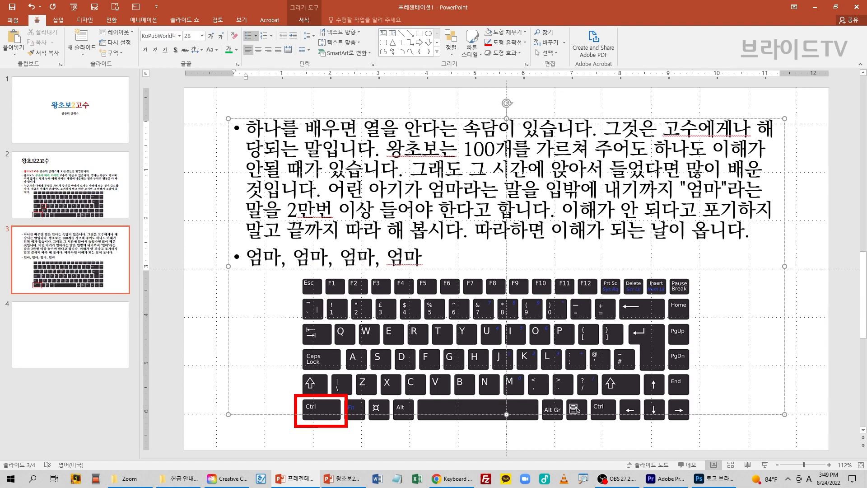
- Replace slide 3's second bullet text with "Ctrl + C copy ctrl + V paste"
key(Home)
key(shift+End)
key(BackSpace)
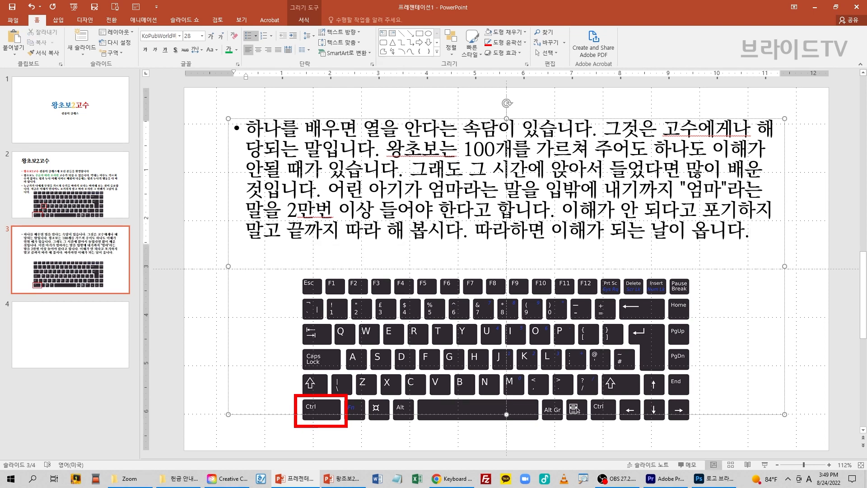
key(Return)
text(ctrl)
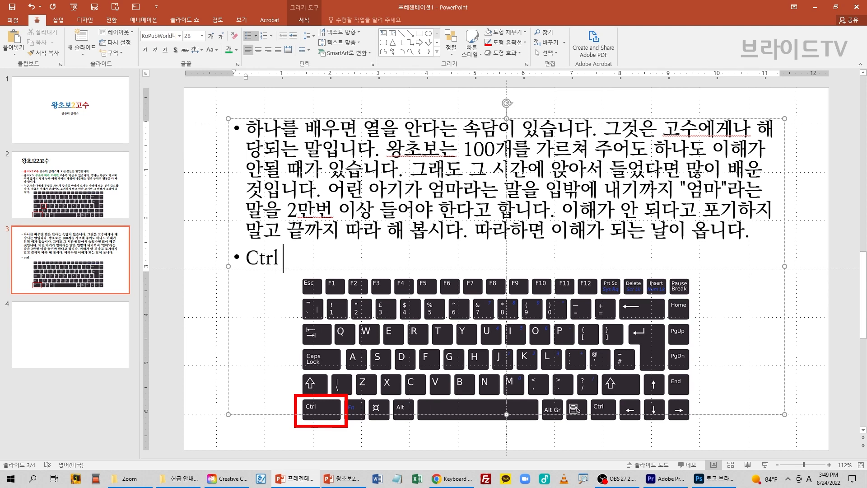
text( + C copy)
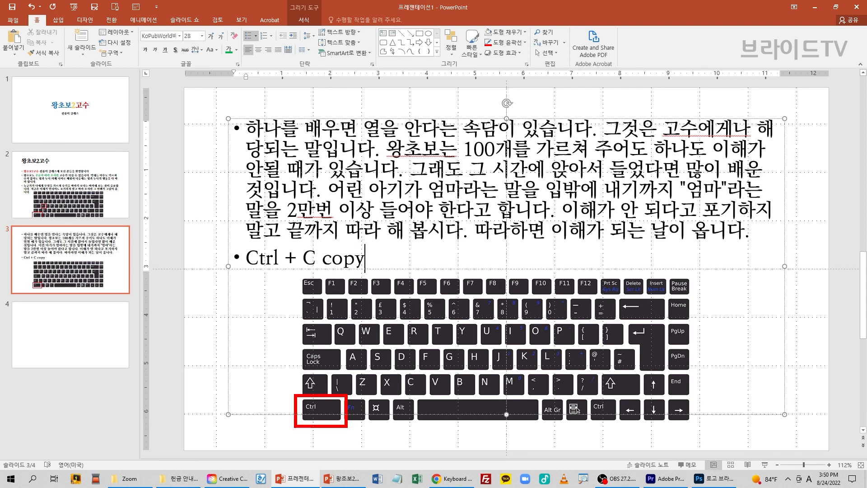
text(  ctrl)
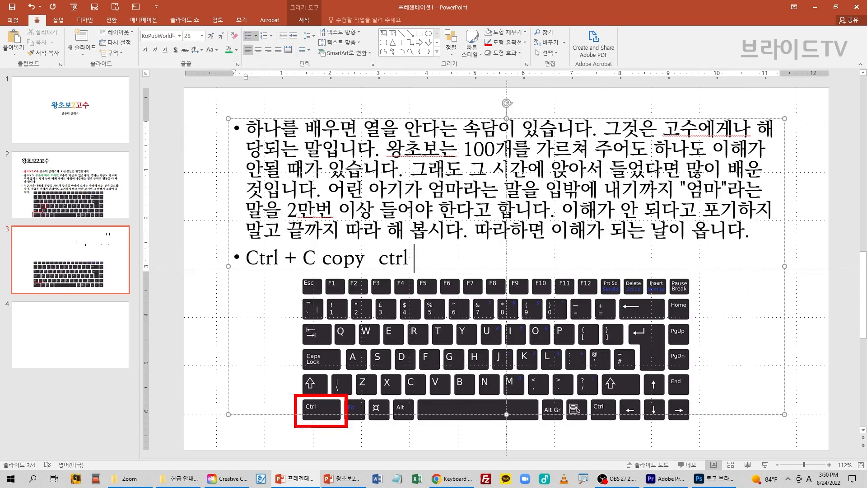
text( +)
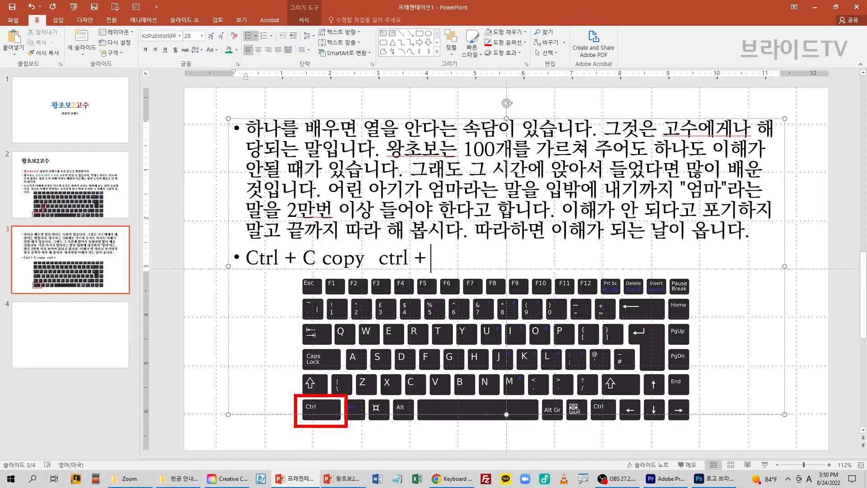
text( V )
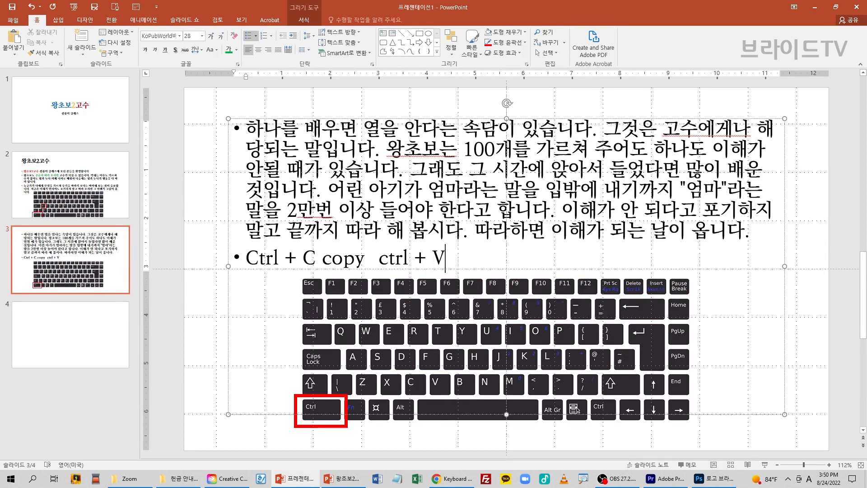
text(paste)
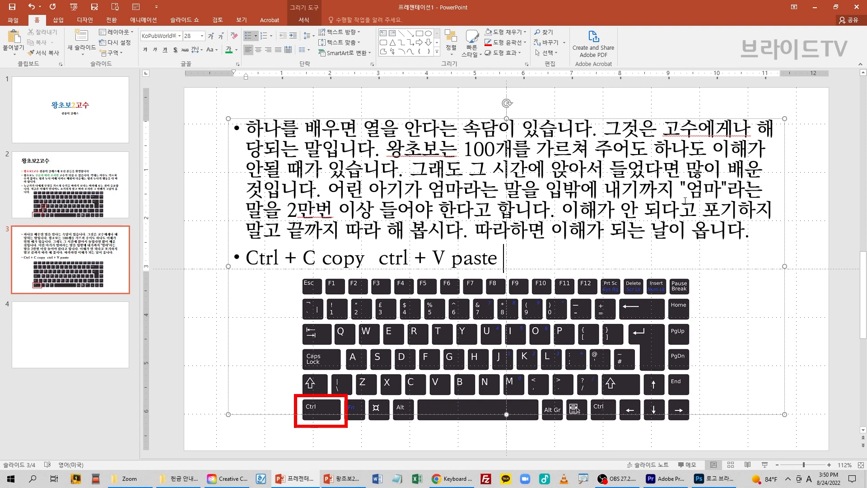
- Cut the quoted word "엄마" from before "라는" in slide 3's paragraph and paste it at the paragraph's end
drag(681, 171, 764, 171)
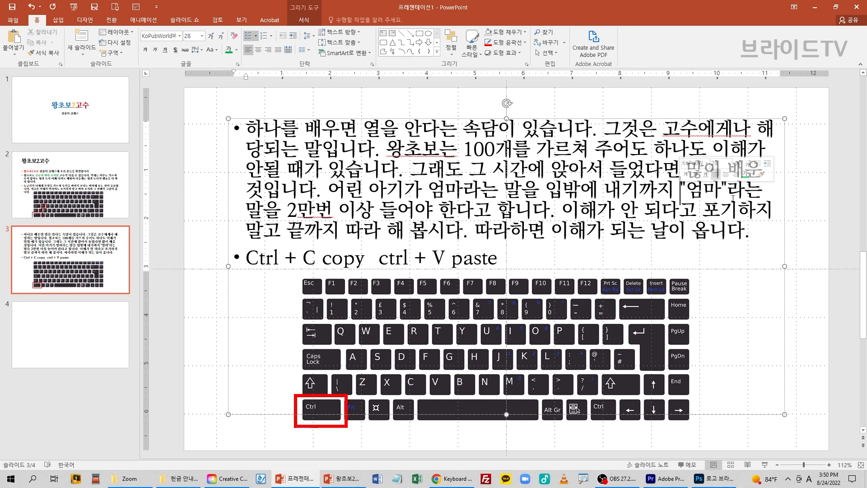
drag(681, 191, 729, 189)
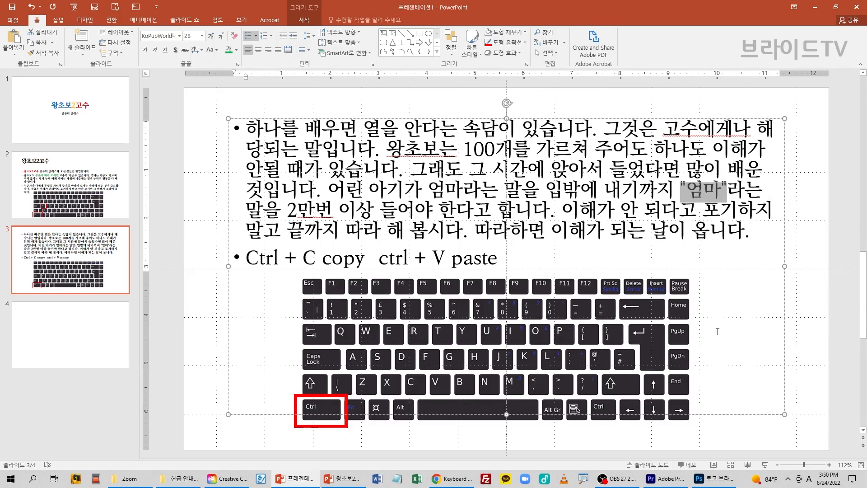
key(ctrl+x)
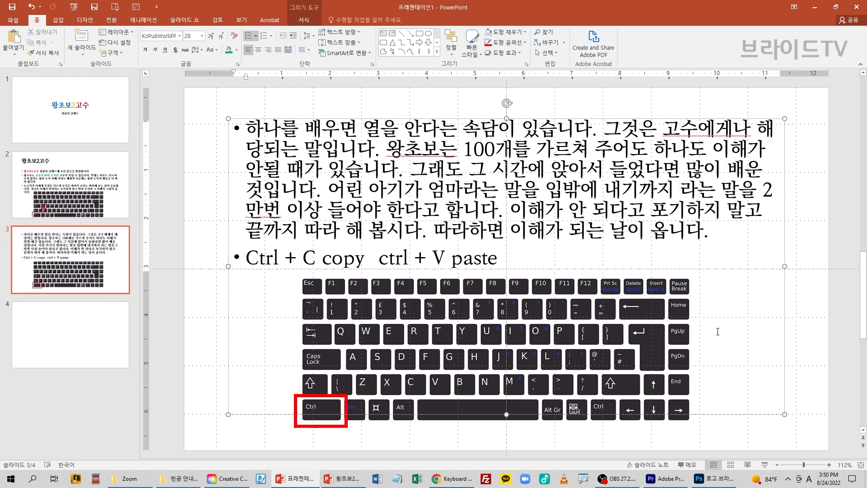
click(743, 231)
key(ctrl+v)
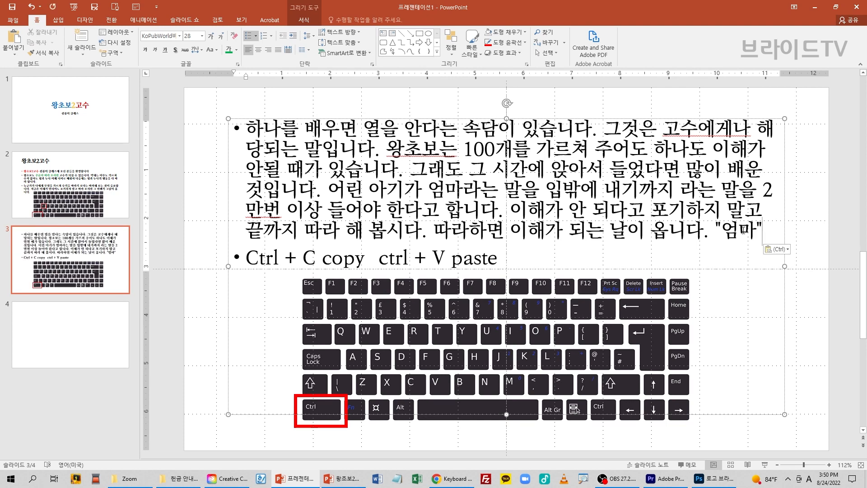
- Paste the quoted "엄마" back in front of "라는" in slide 3's paragraph, with no space between them
click(682, 190)
key(ctrl+v)
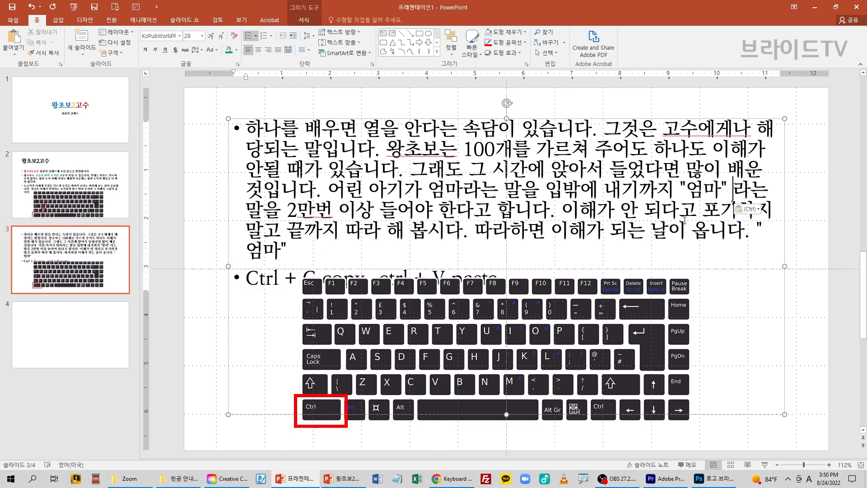
key(BackSpace)
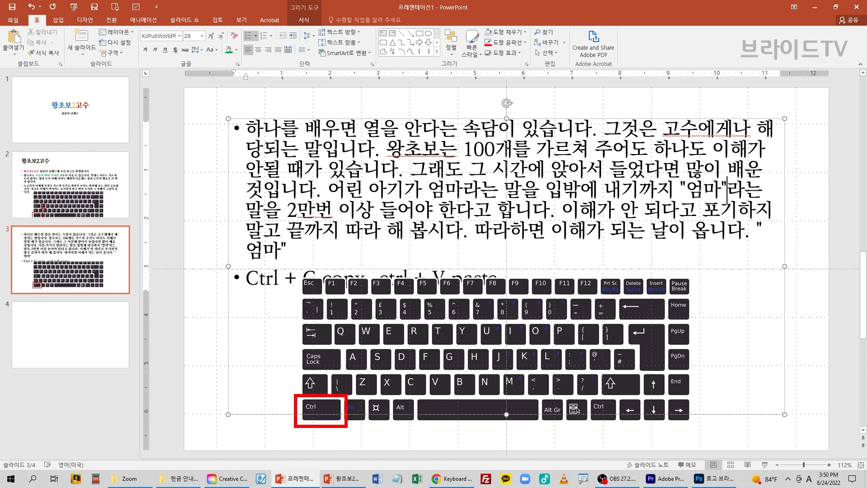
- Color the quoted "엄마" before "라는" in slide 3's paragraph red
click(681, 190)
drag(681, 190, 729, 188)
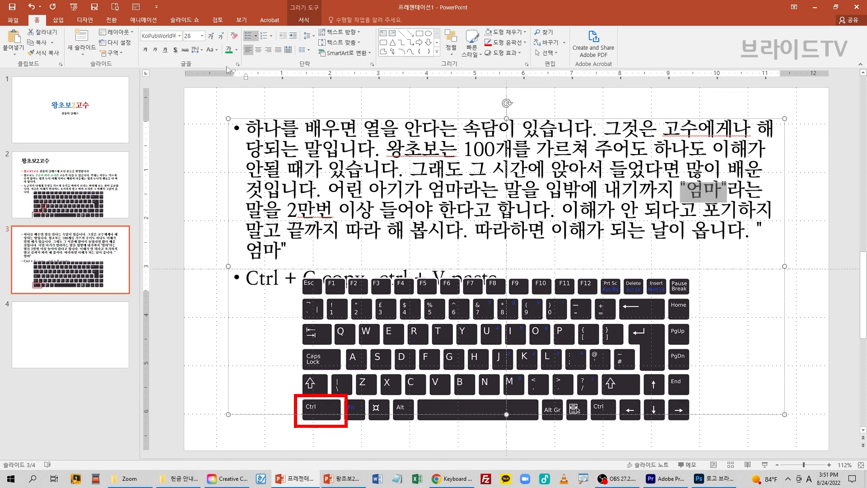
click(237, 51)
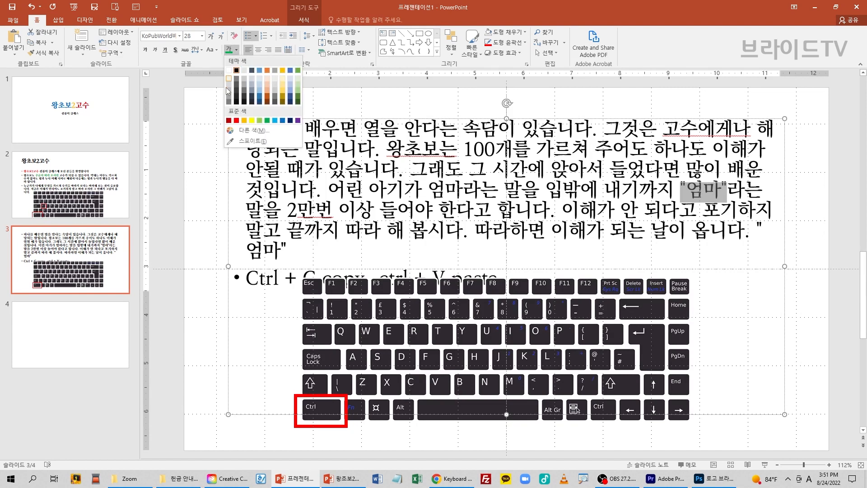
click(237, 121)
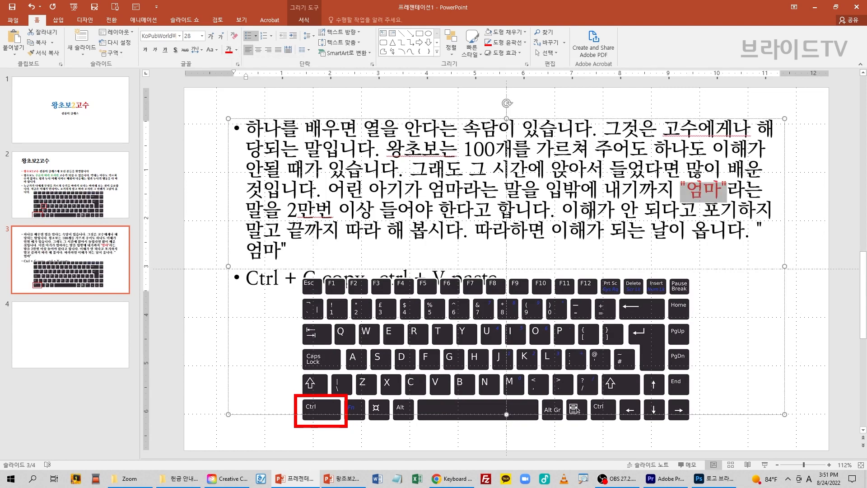
click(760, 243)
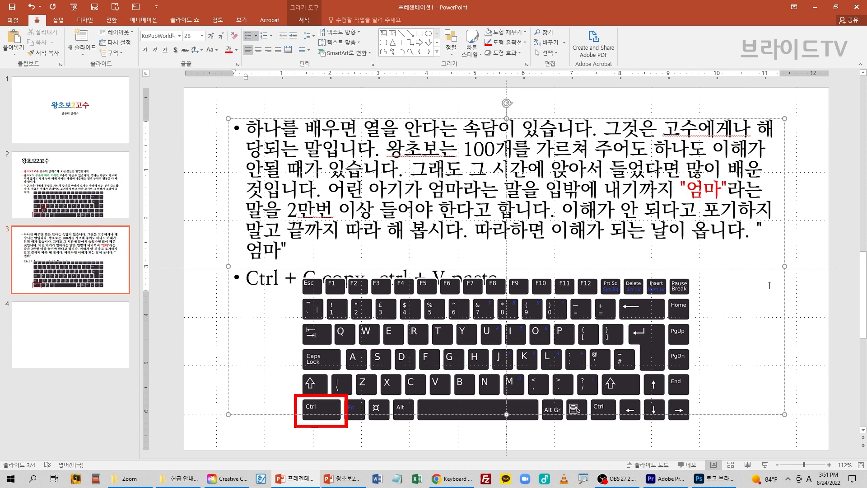
- Shrink slide 3's keyboard picture toward its lower-right corner until it clears the shortcut bullet
click(515, 317)
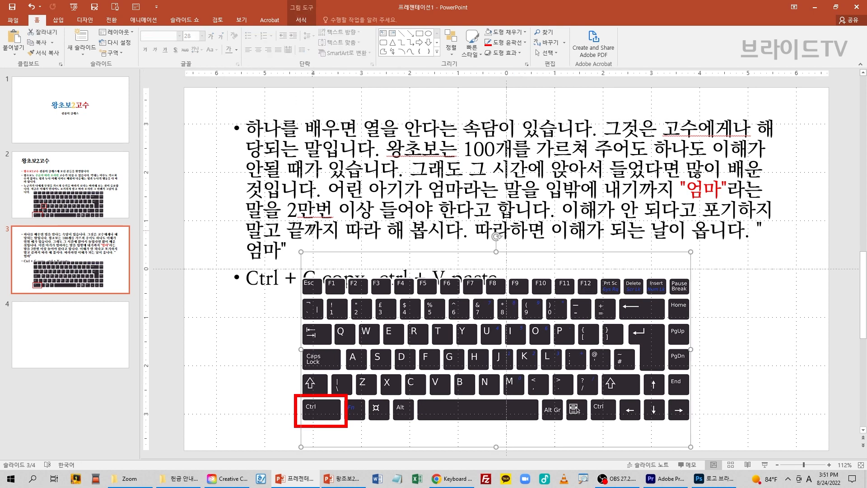
drag(302, 252, 341, 272)
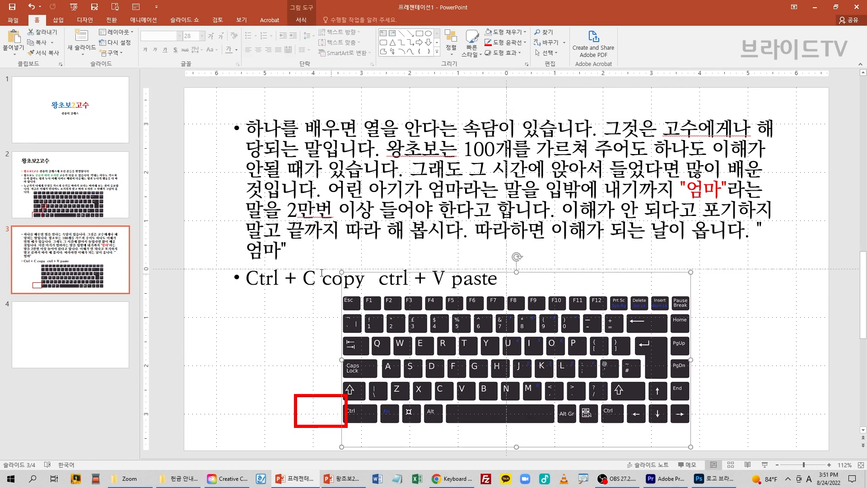
drag(342, 272, 401, 302)
- Append "ctrl + x" after "paste" in slide 3's shortcut bullet
click(505, 279)
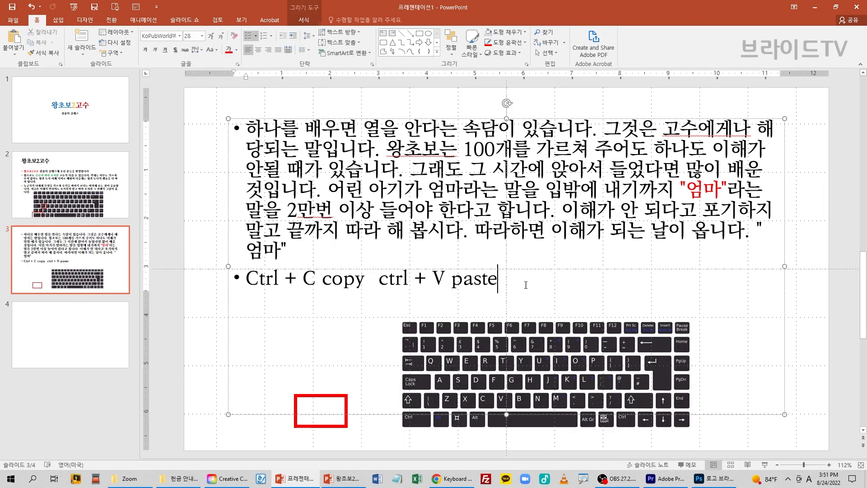
text(ctr)
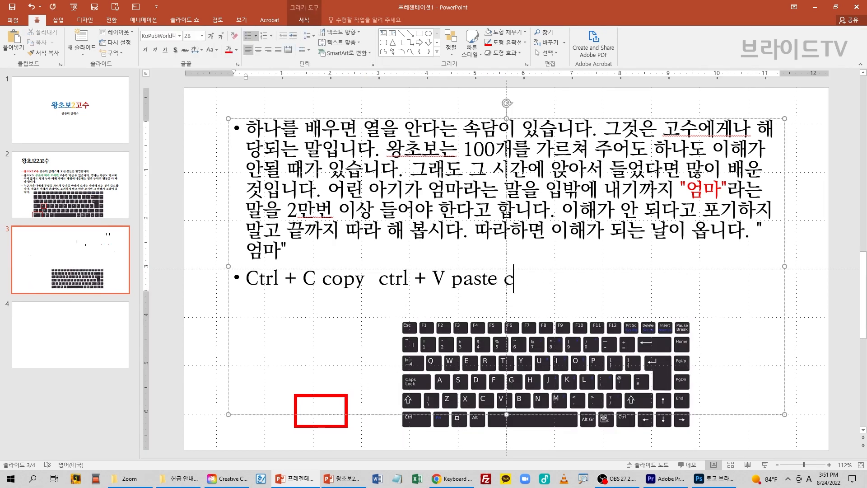
text(l +)
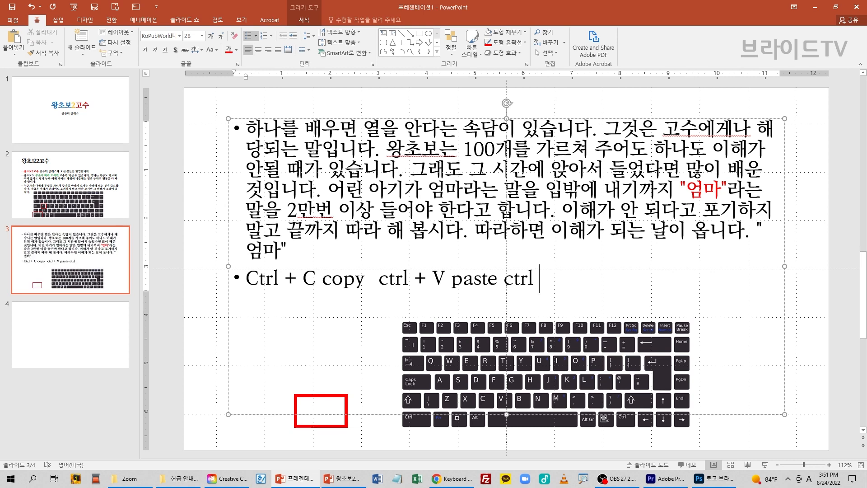
text( x)
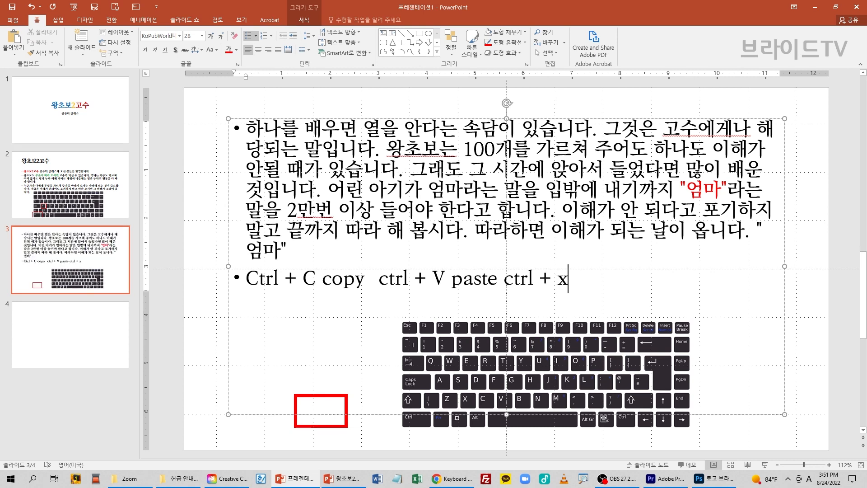